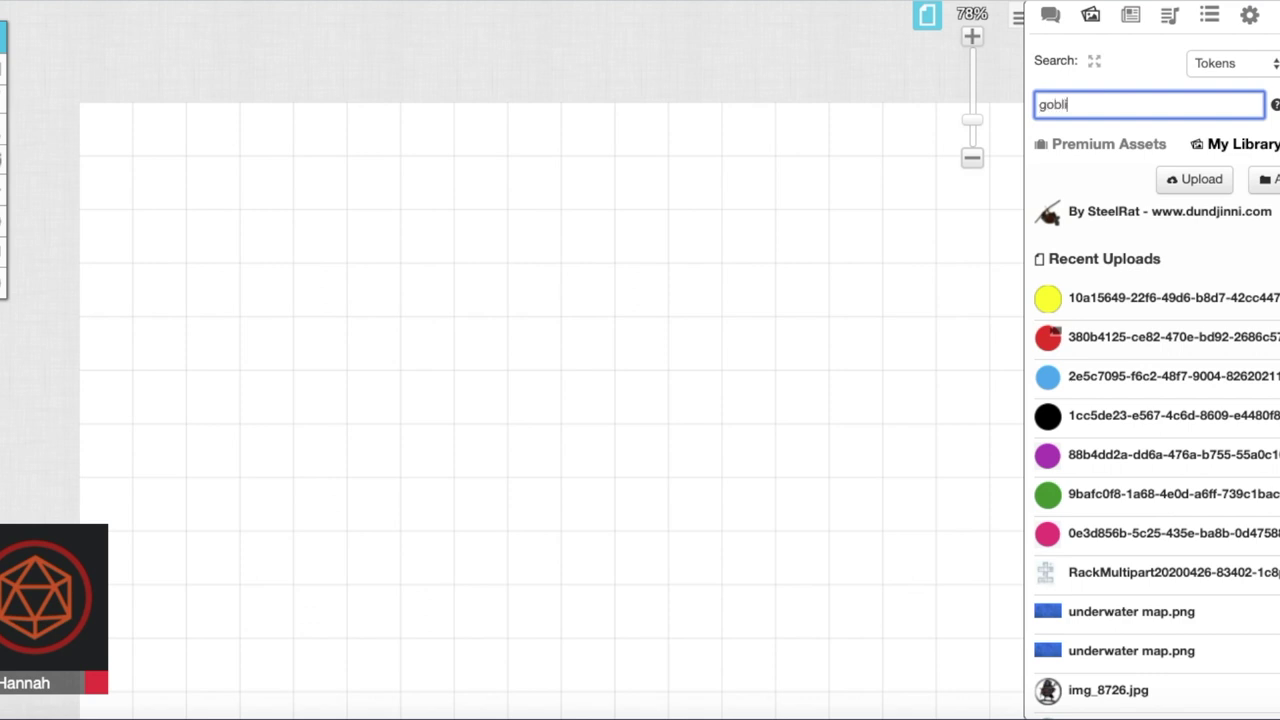
Search the token art for "goblin" and place the spear-wielding goblin from the web results near the upper middle of the map.
{"action": "key", "text": "Return"}
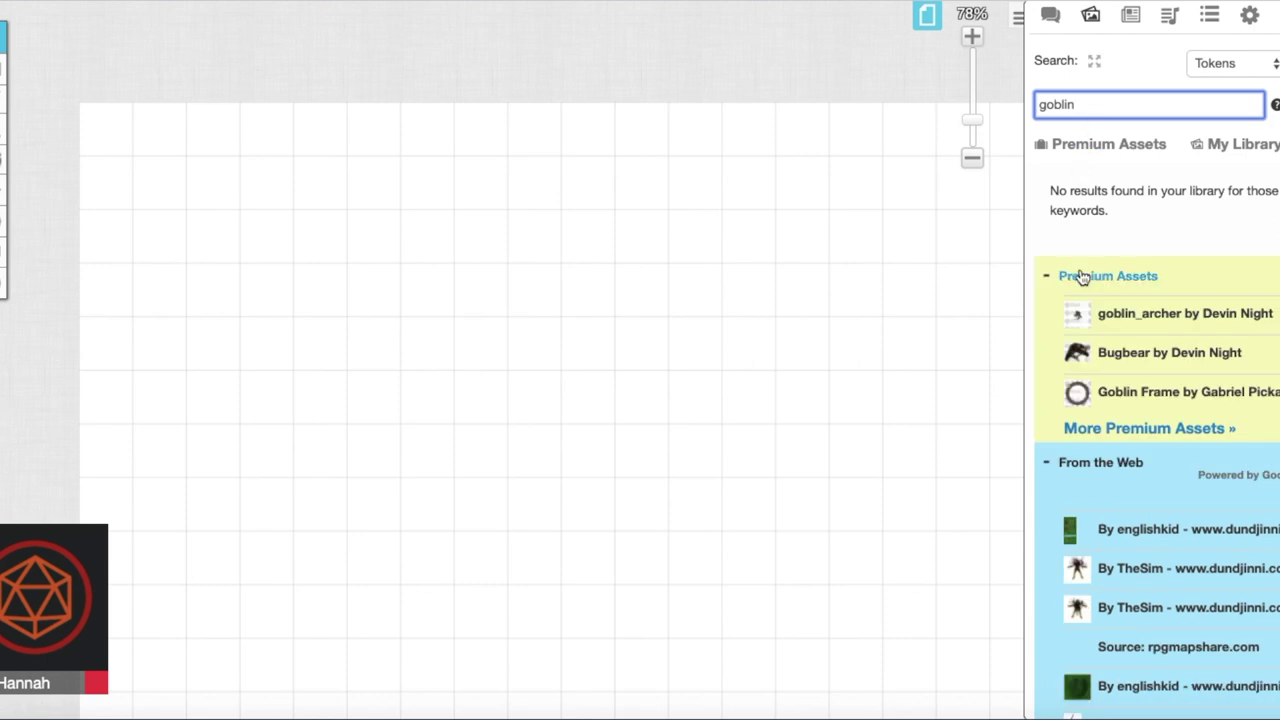
{"action": "left_click_drag", "start_coordinate": [1077, 352], "coordinate": [918, 345]}
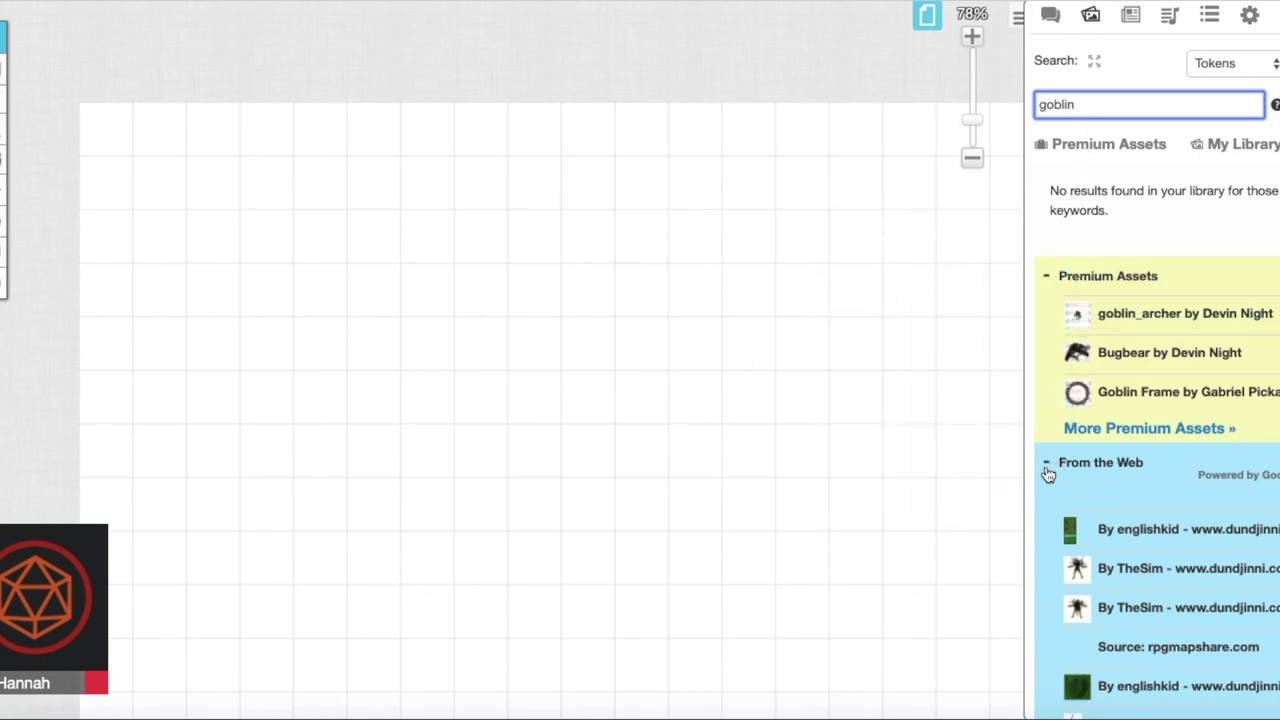
{"action": "scroll", "coordinate": [1069, 447], "scroll_direction": "down", "scroll_amount": 3}
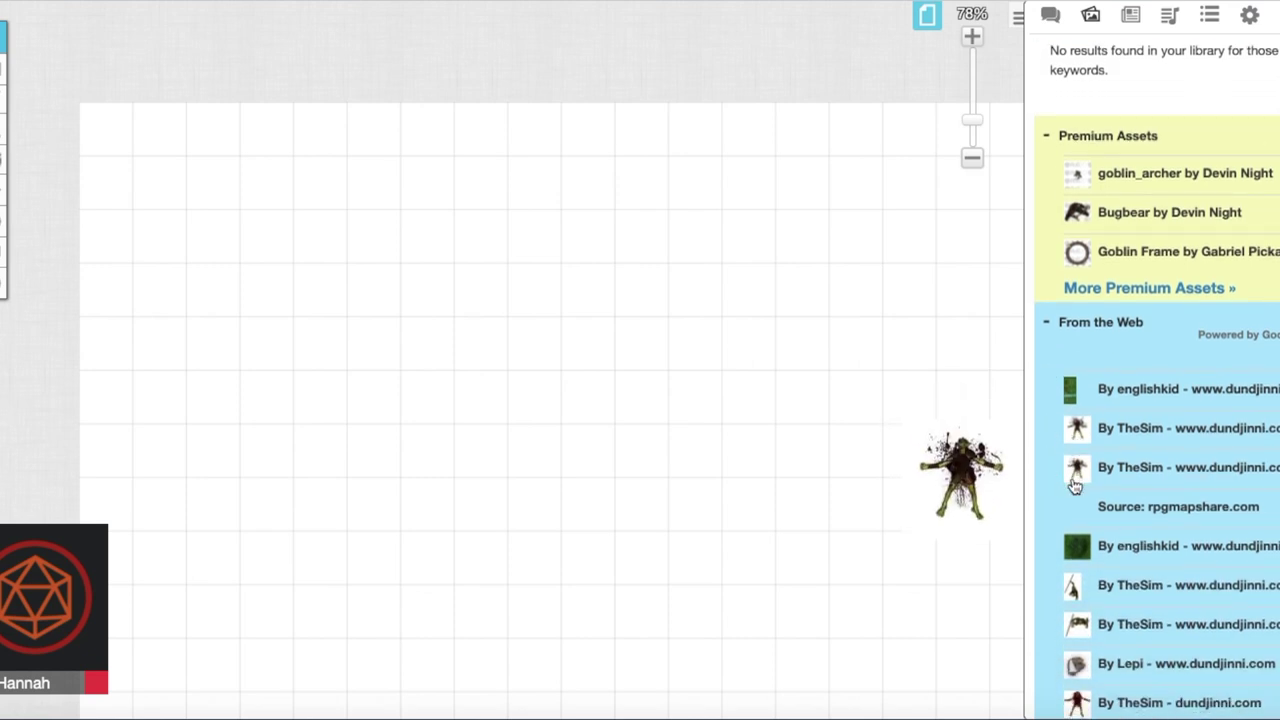
{"action": "scroll", "coordinate": [1050, 553], "scroll_direction": "down", "scroll_amount": 2}
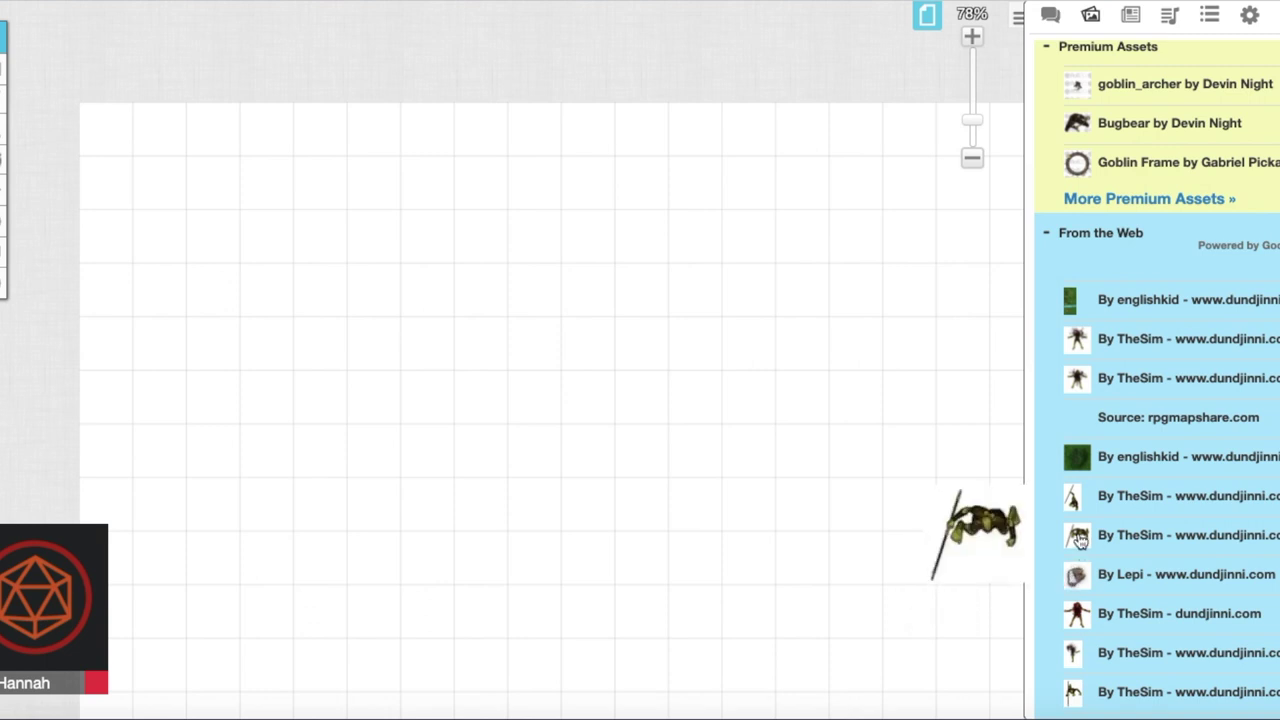
{"action": "left_click_drag", "start_coordinate": [1073, 507], "coordinate": [521, 249]}
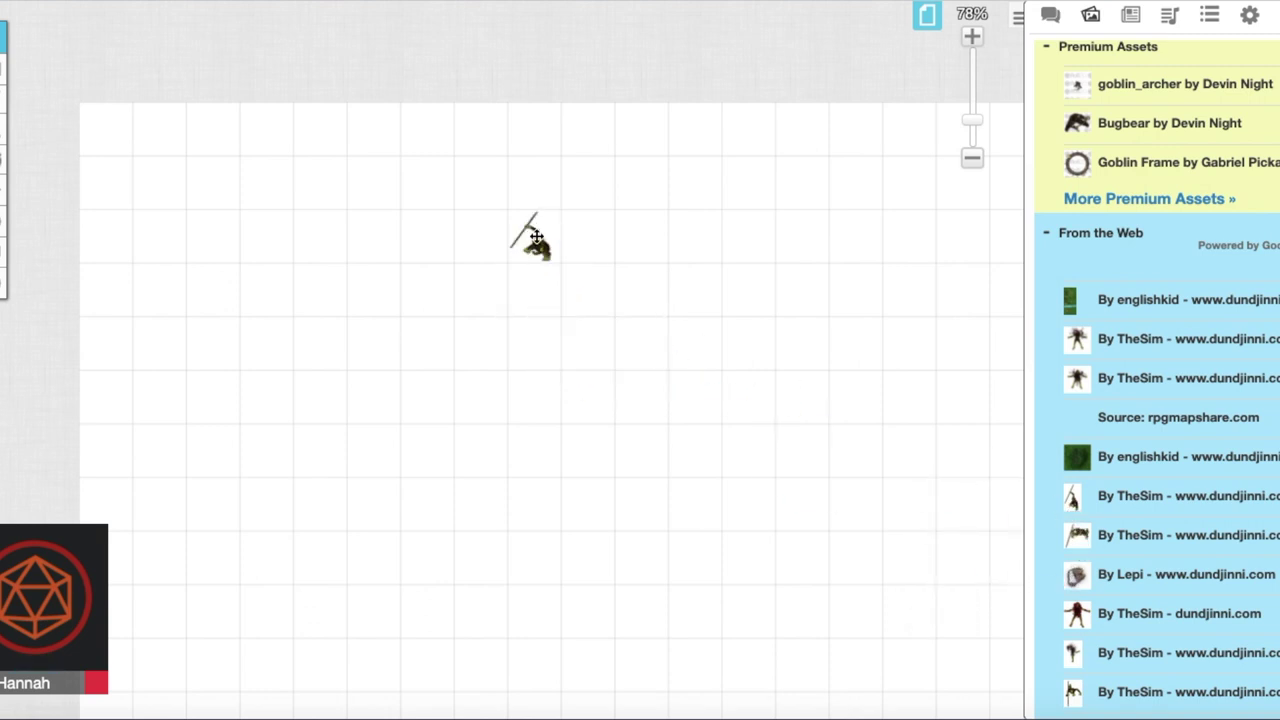
Name the goblin token "Goblin 1" and assign the listed individual player as its controller.
{"action": "left_click", "coordinate": [527, 243]}
{"action": "left_click", "coordinate": [480, 312]}
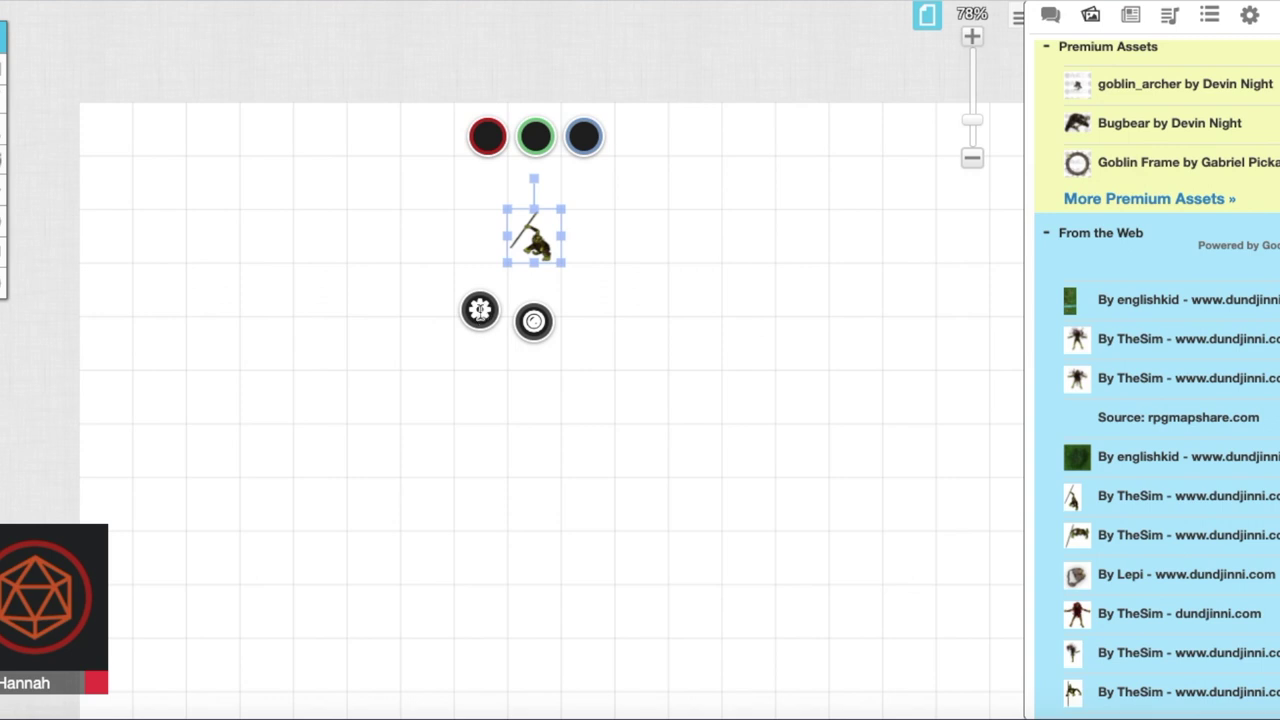
{"action": "left_click", "coordinate": [412, 254]}
{"action": "type", "text": "Goblin 1"}
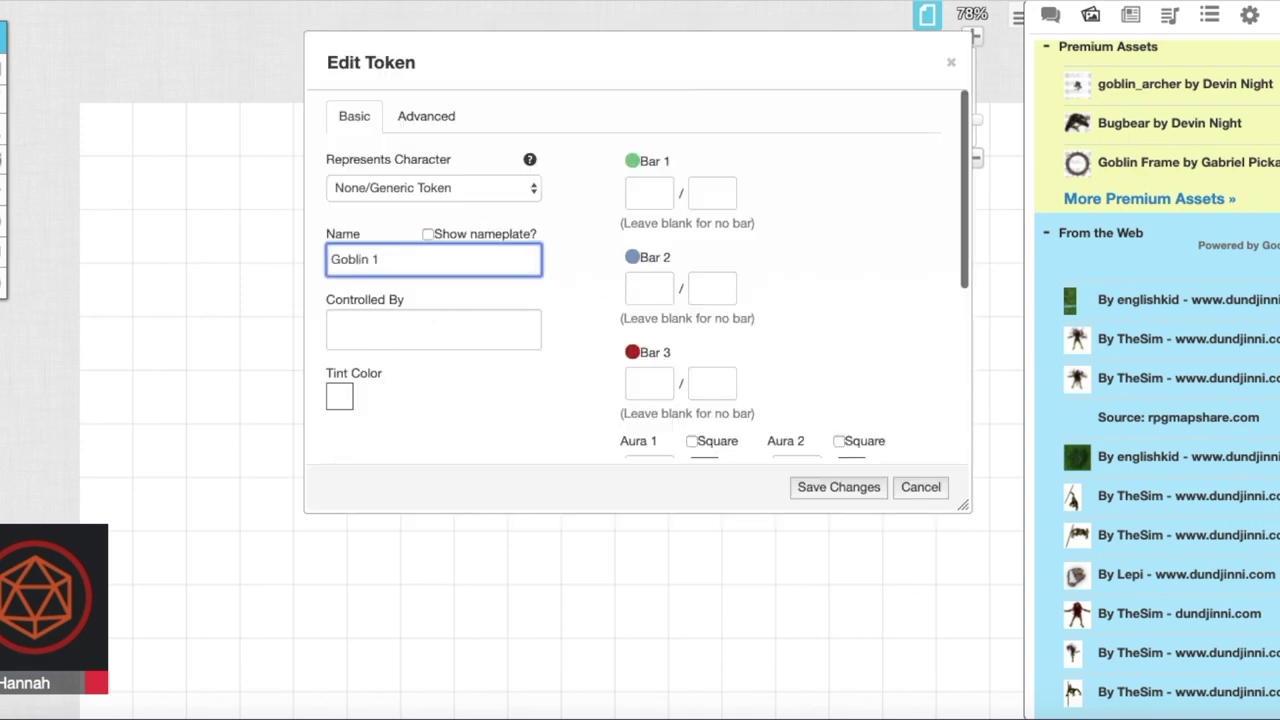
{"action": "left_click", "coordinate": [395, 332]}
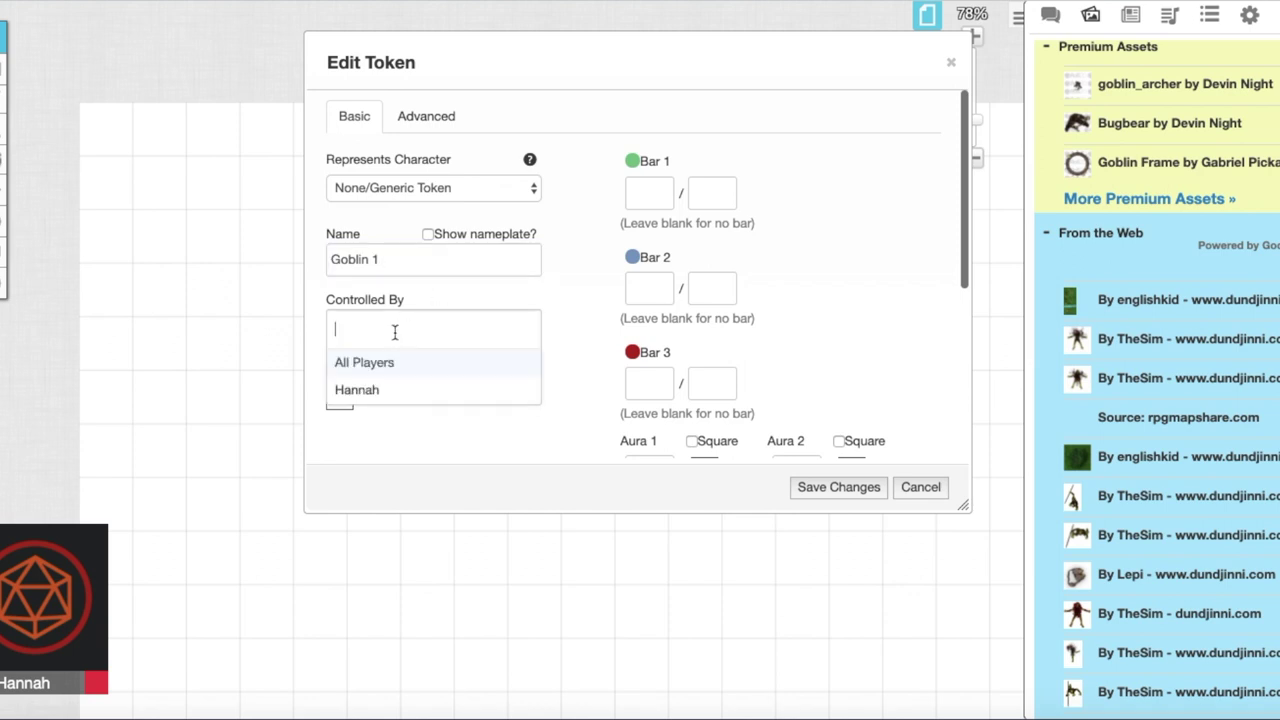
{"action": "left_click", "coordinate": [371, 392]}
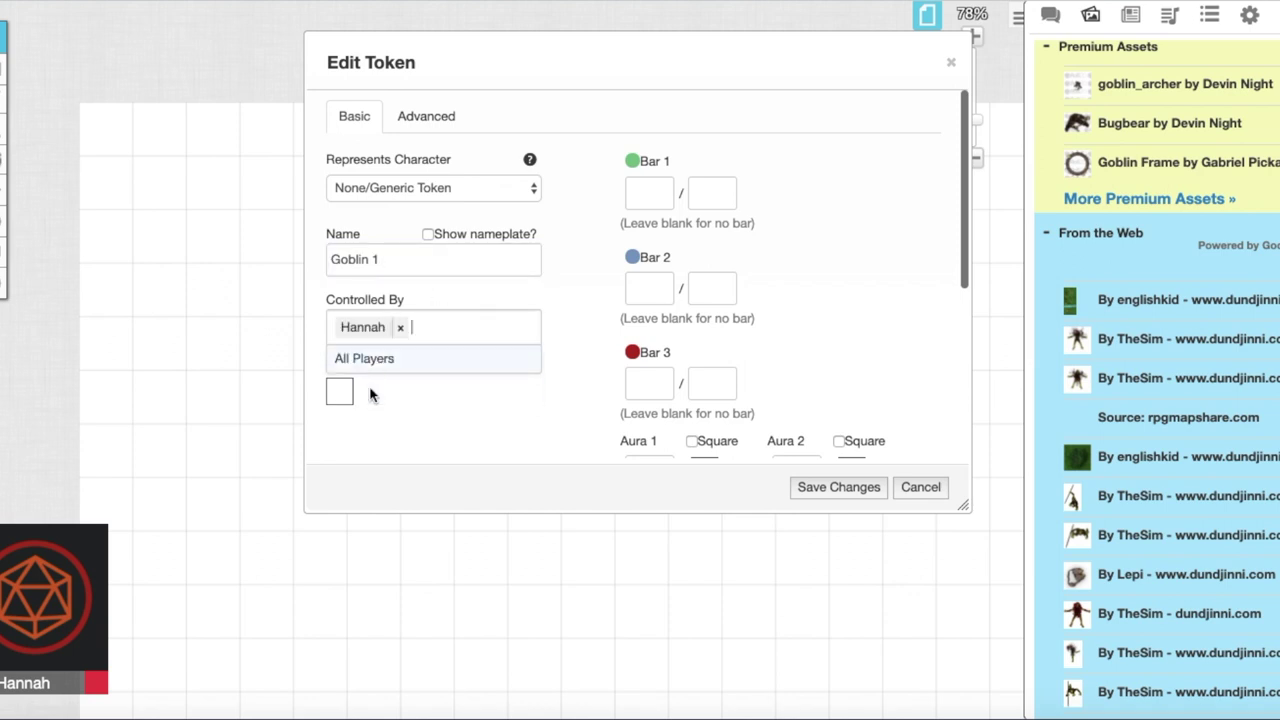
Set the goblin token's Bar 1 to AC, Bar 2 to HP and Bar 3 to SPEED.
{"action": "left_click", "coordinate": [645, 190]}
{"action": "type", "text": "AC"}
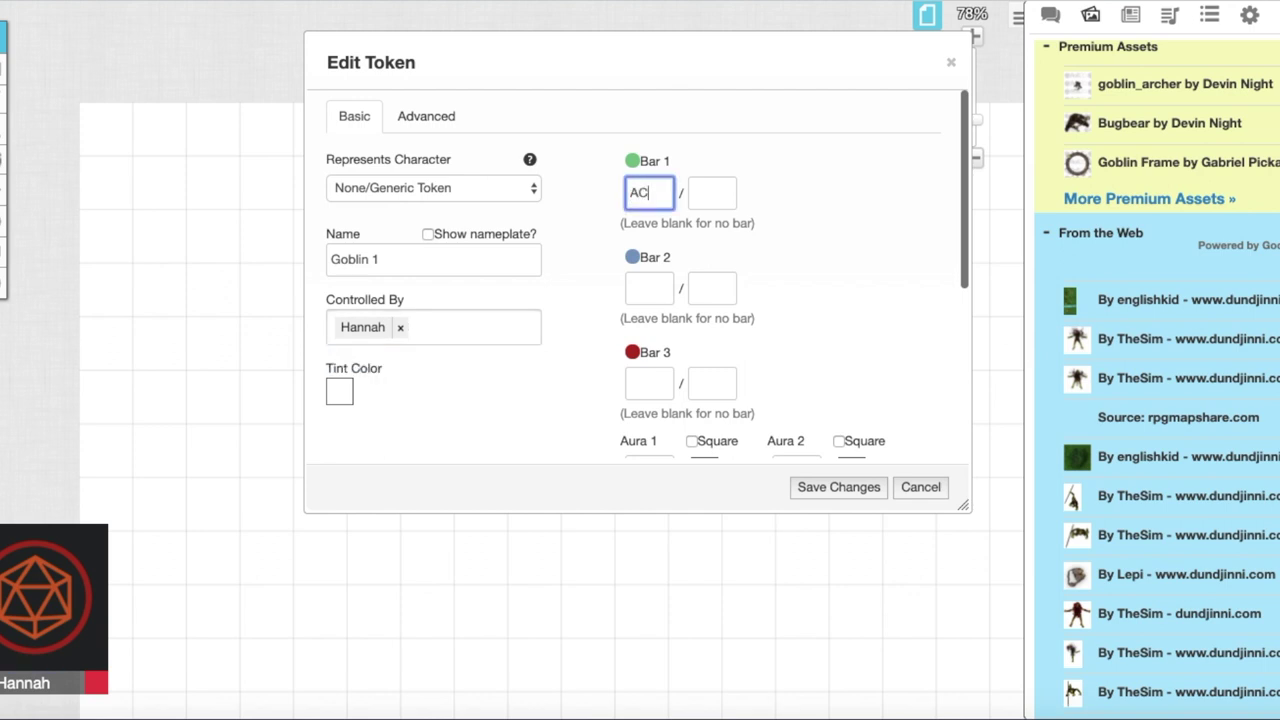
{"action": "left_click", "coordinate": [645, 287]}
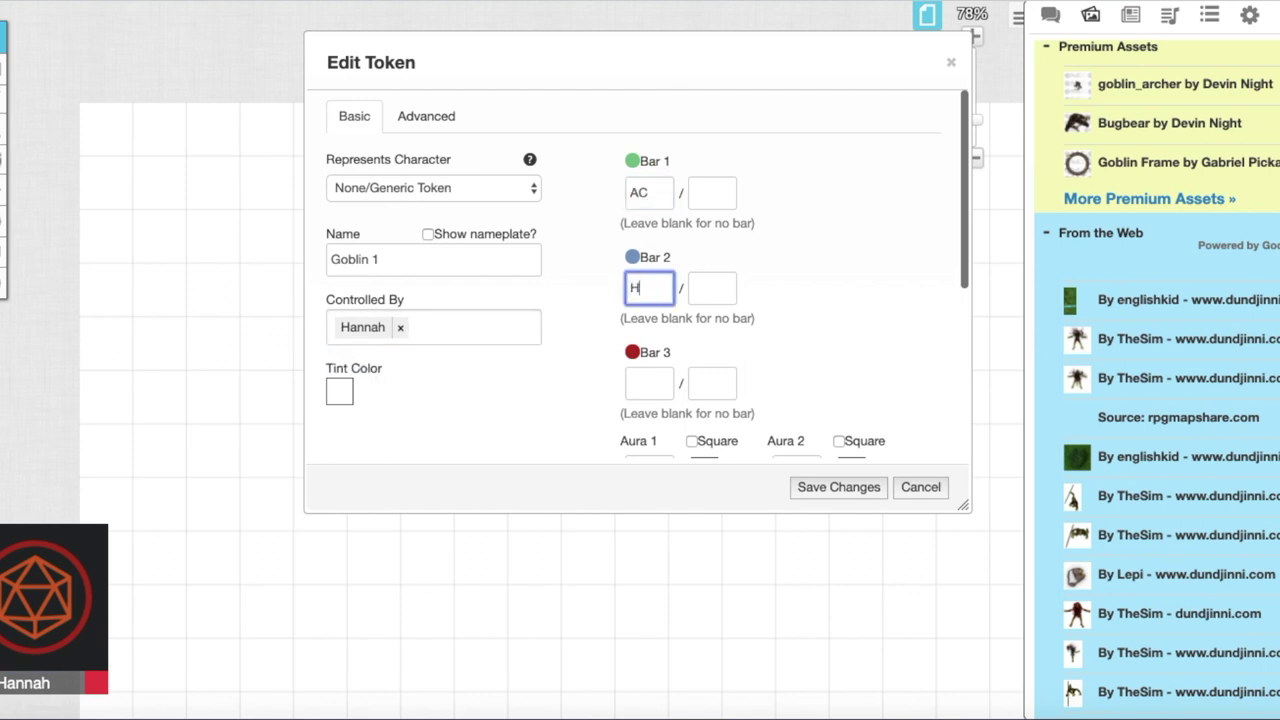
{"action": "left_click", "coordinate": [645, 385]}
{"action": "type", "text": "S"}
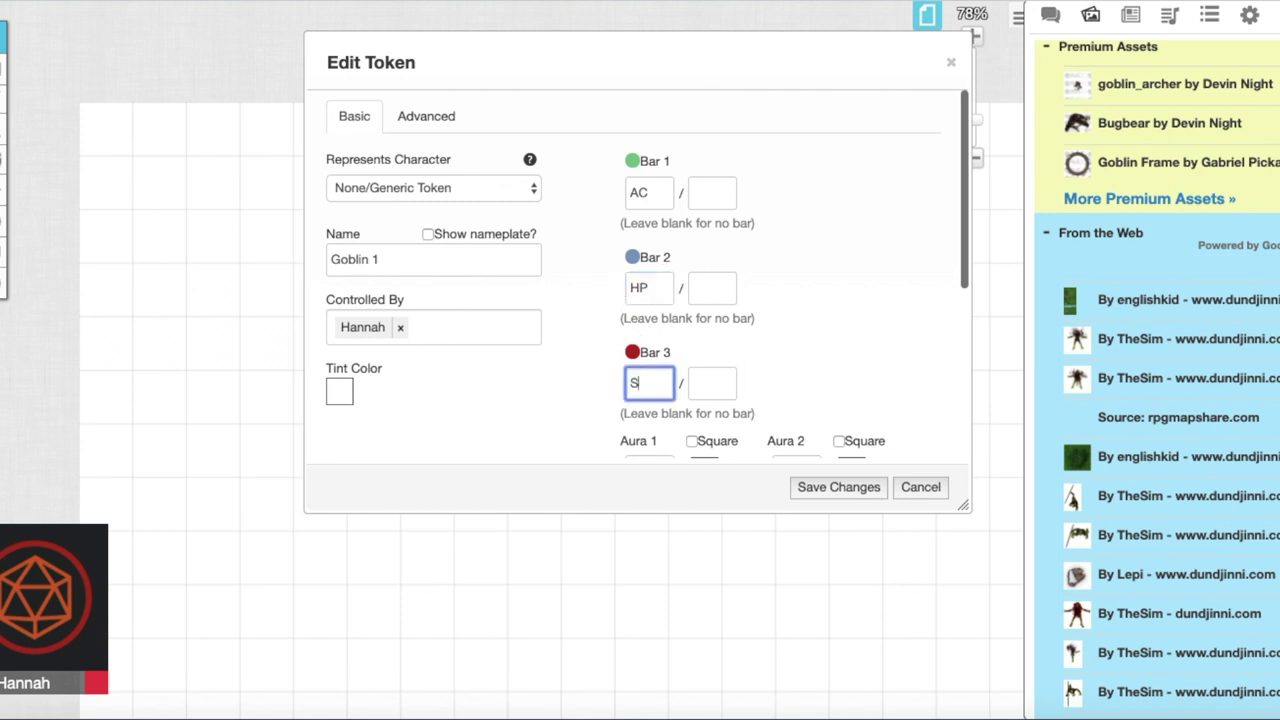
{"action": "type", "text": "PEED"}
Add the GM note "Notes about immunities or resistances, for bigger monsters lair actions or legendary actions can be put here as well" and save the token.
{"action": "scroll", "coordinate": [790, 427], "scroll_direction": "down", "scroll_amount": 5}
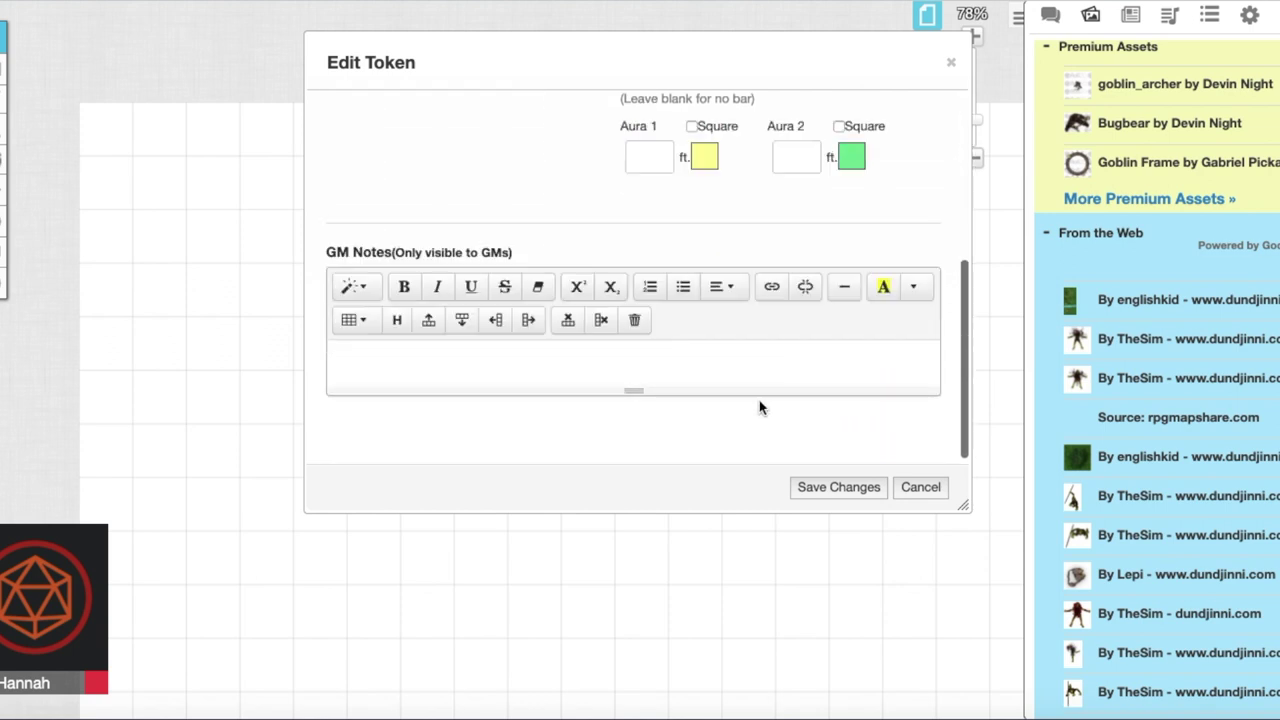
{"action": "left_click", "coordinate": [701, 363]}
{"action": "type", "text": "Notes abo"}
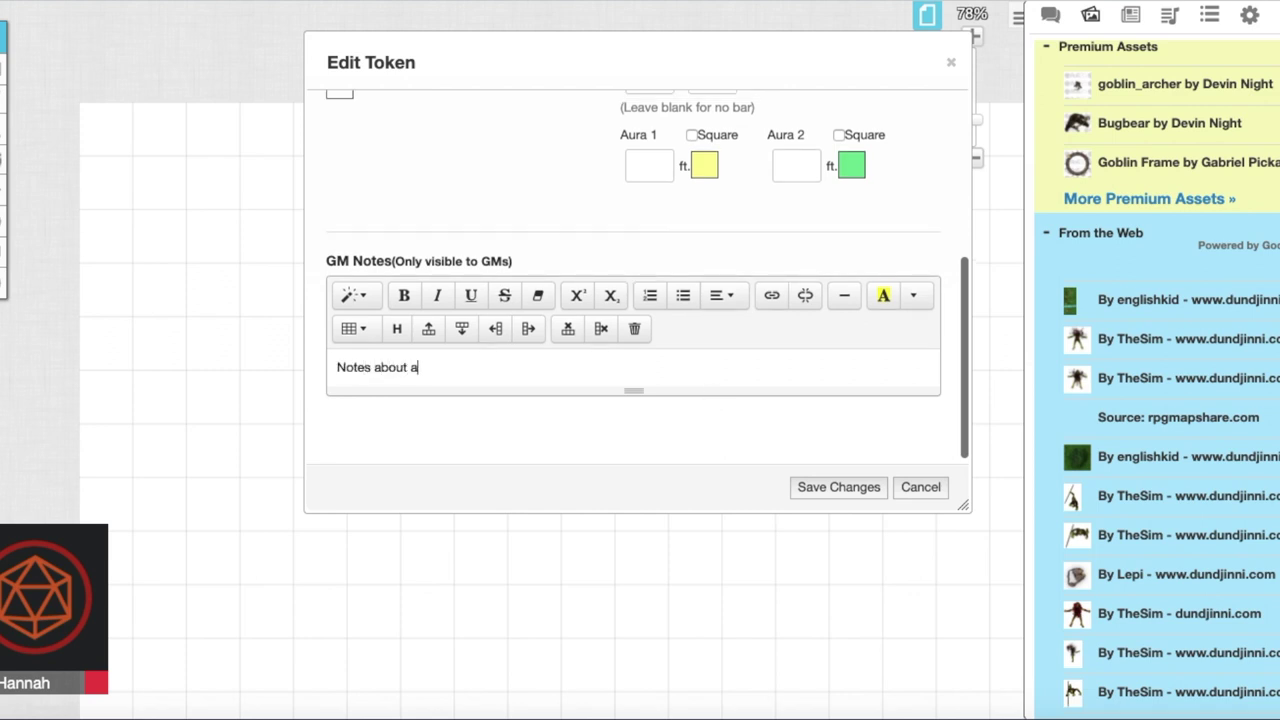
{"action": "type", "text": "ut immunities or resistances, fo"}
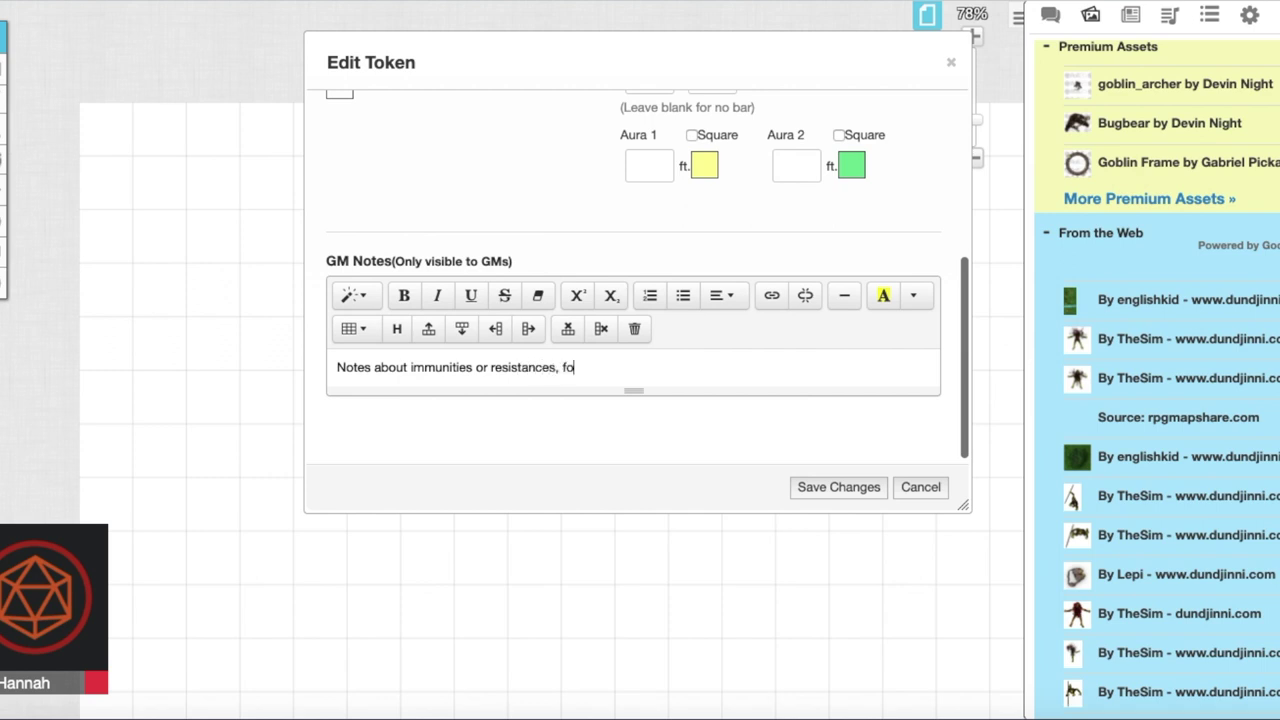
{"action": "type", "text": "monsters lair actions"}
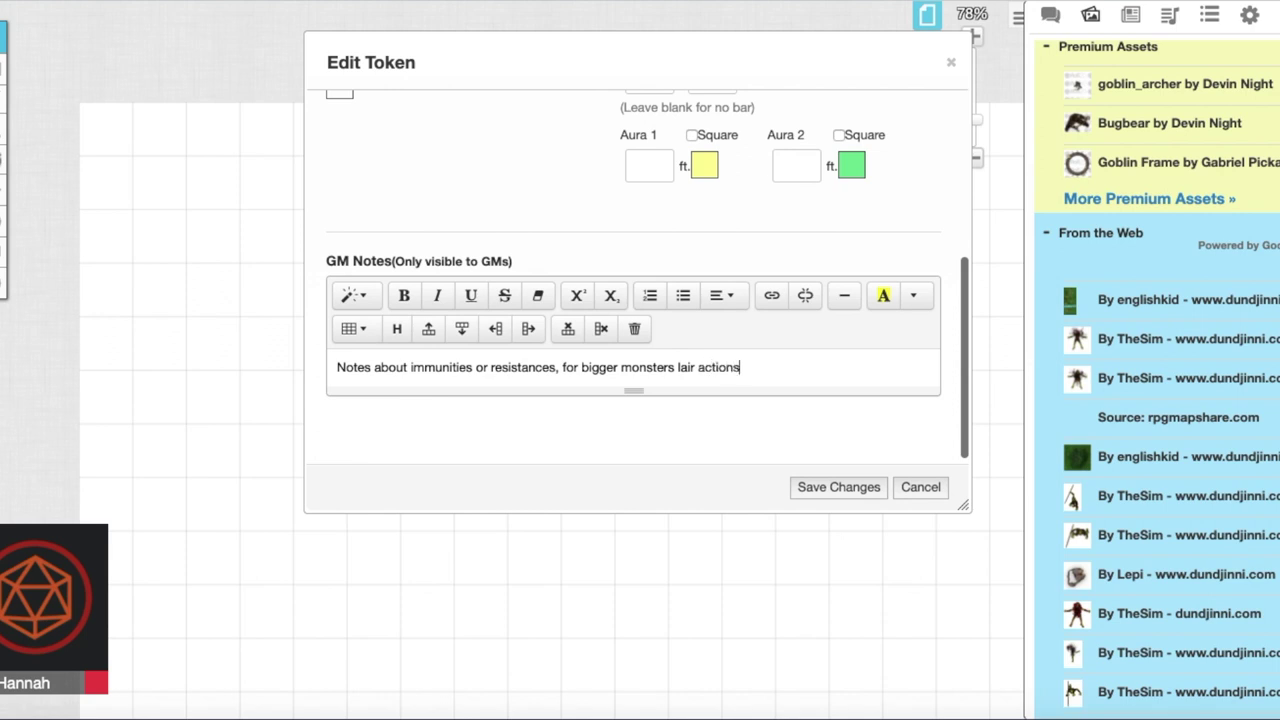
{"action": "type", "text": " or legendary actions can b"}
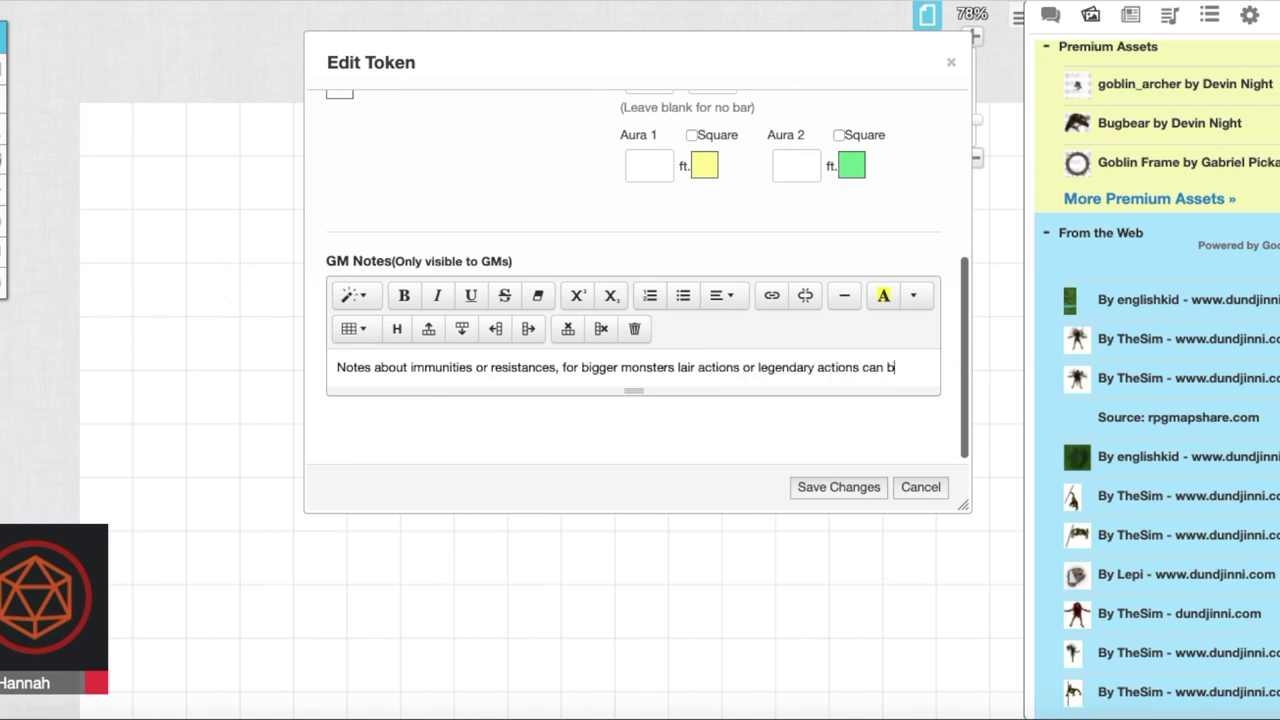
{"action": "type", "text": "ut here as well"}
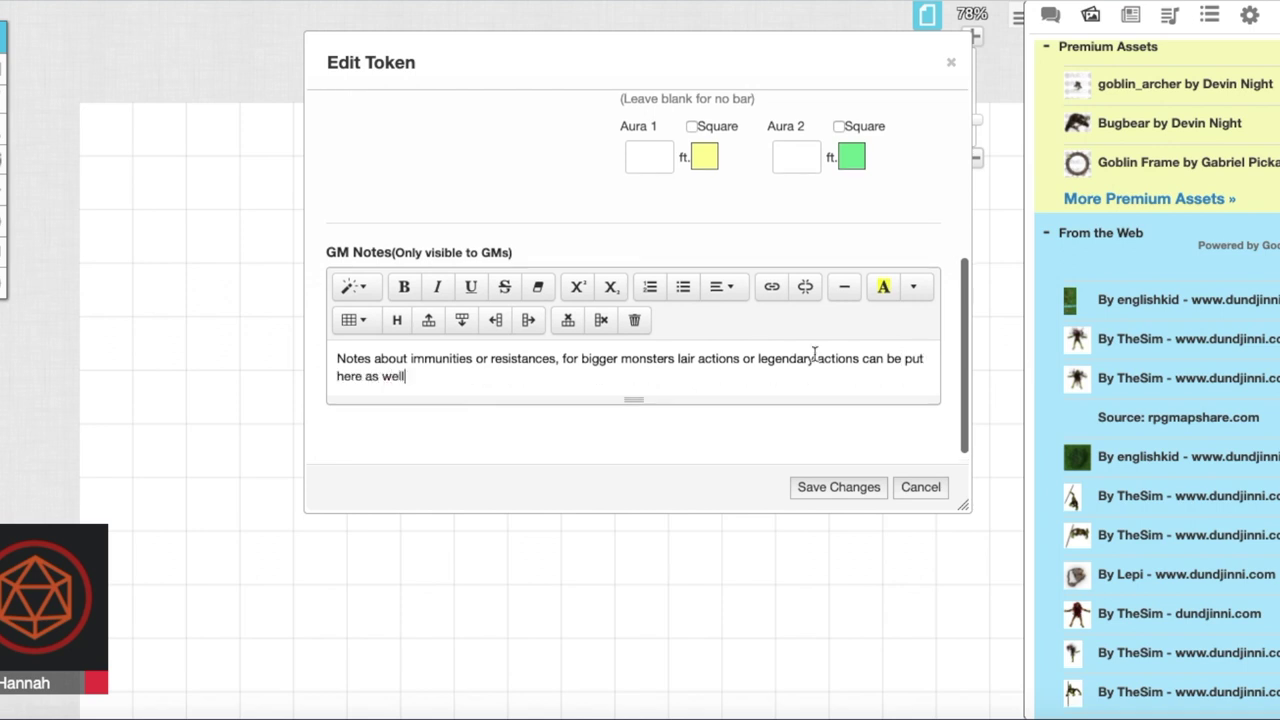
{"action": "left_click", "coordinate": [853, 489]}
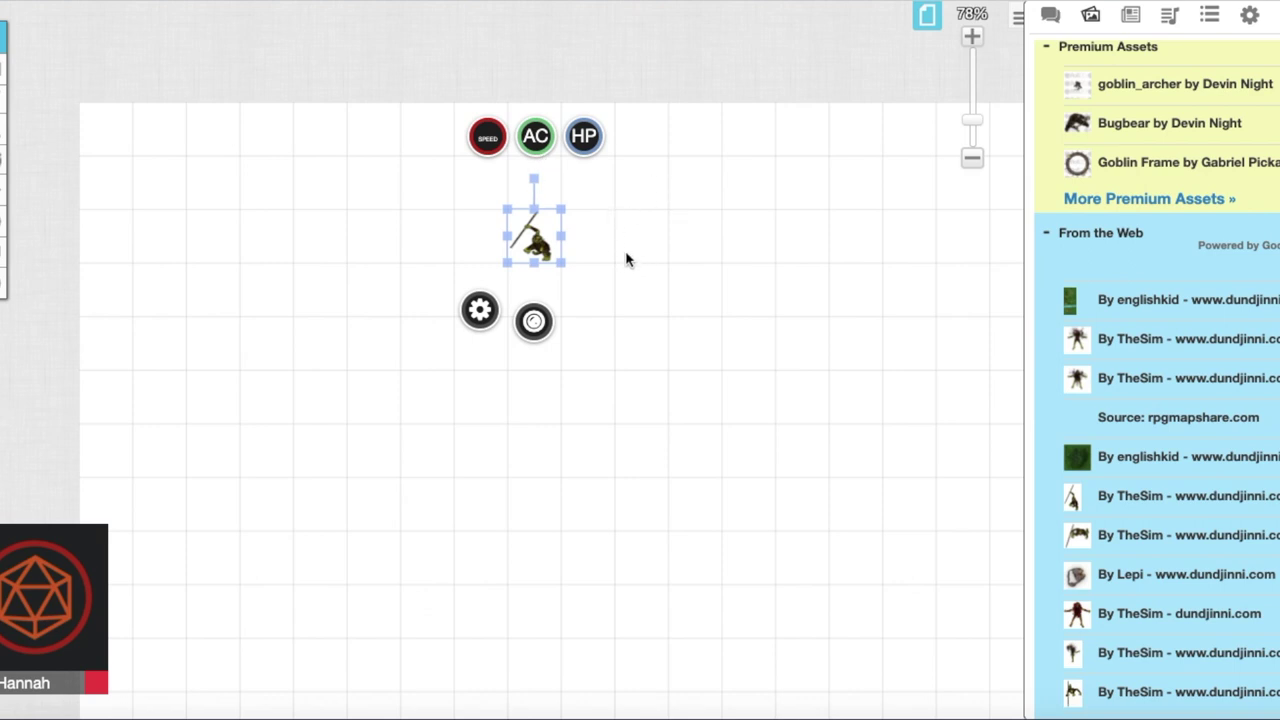
Switch to the GM Info Overlay layer and slightly raise the GM overlay opacity.
{"action": "mouse_move", "coordinate": [3, 104]}
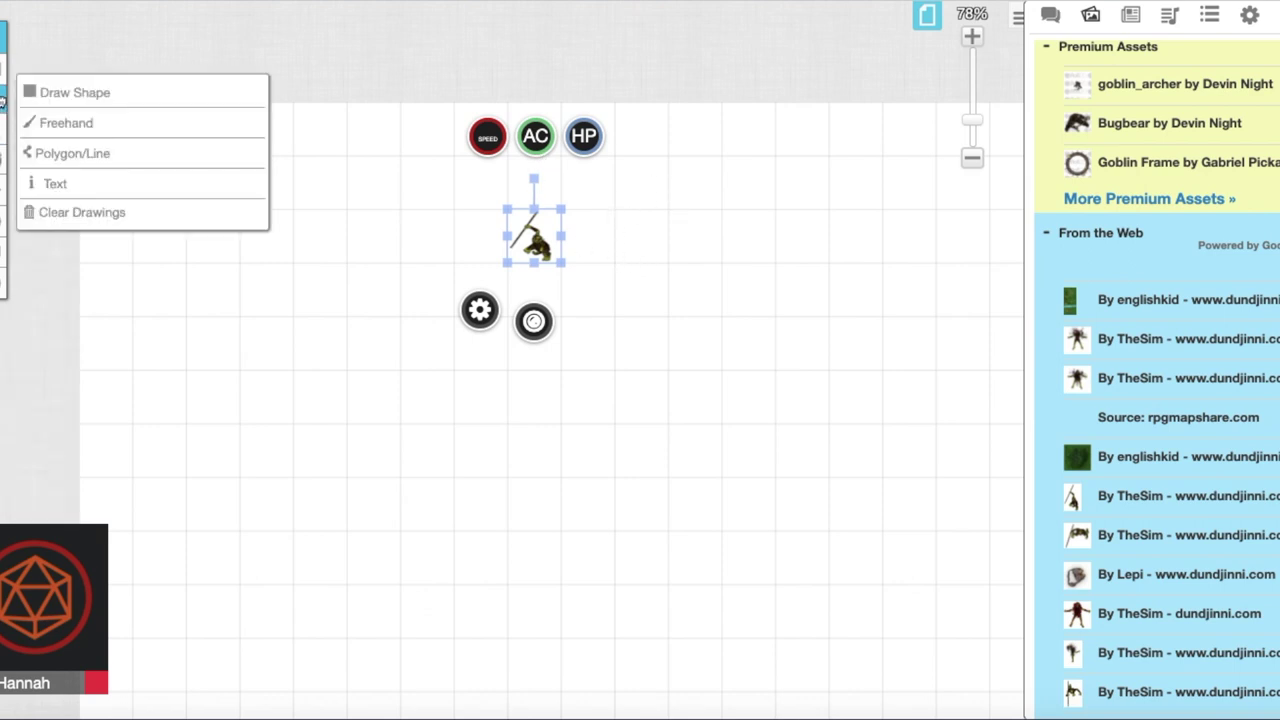
{"action": "mouse_move", "coordinate": [2, 157]}
{"action": "mouse_move", "coordinate": [3, 72]}
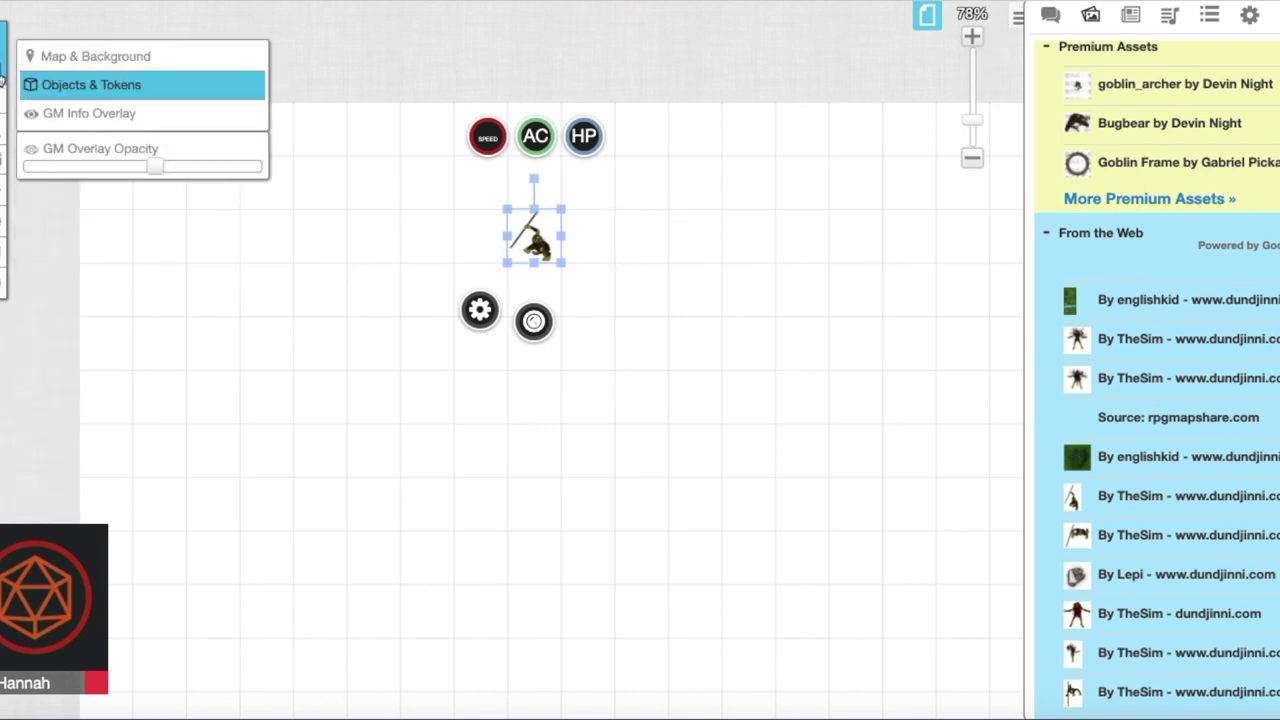
{"action": "left_click", "coordinate": [80, 116]}
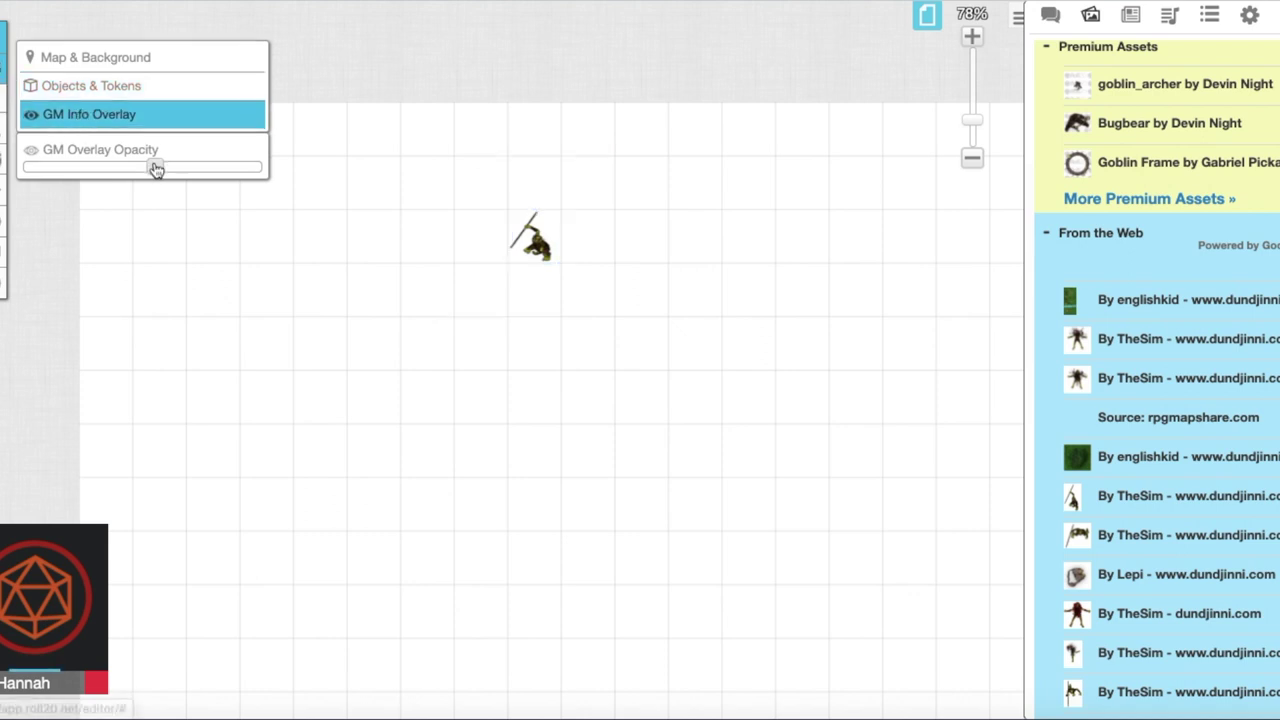
{"action": "mouse_move", "coordinate": [154, 168]}
{"action": "left_mouse_down"}
{"action": "mouse_move", "coordinate": [212, 170]}
{"action": "mouse_move", "coordinate": [163, 171]}
{"action": "left_mouse_up"}
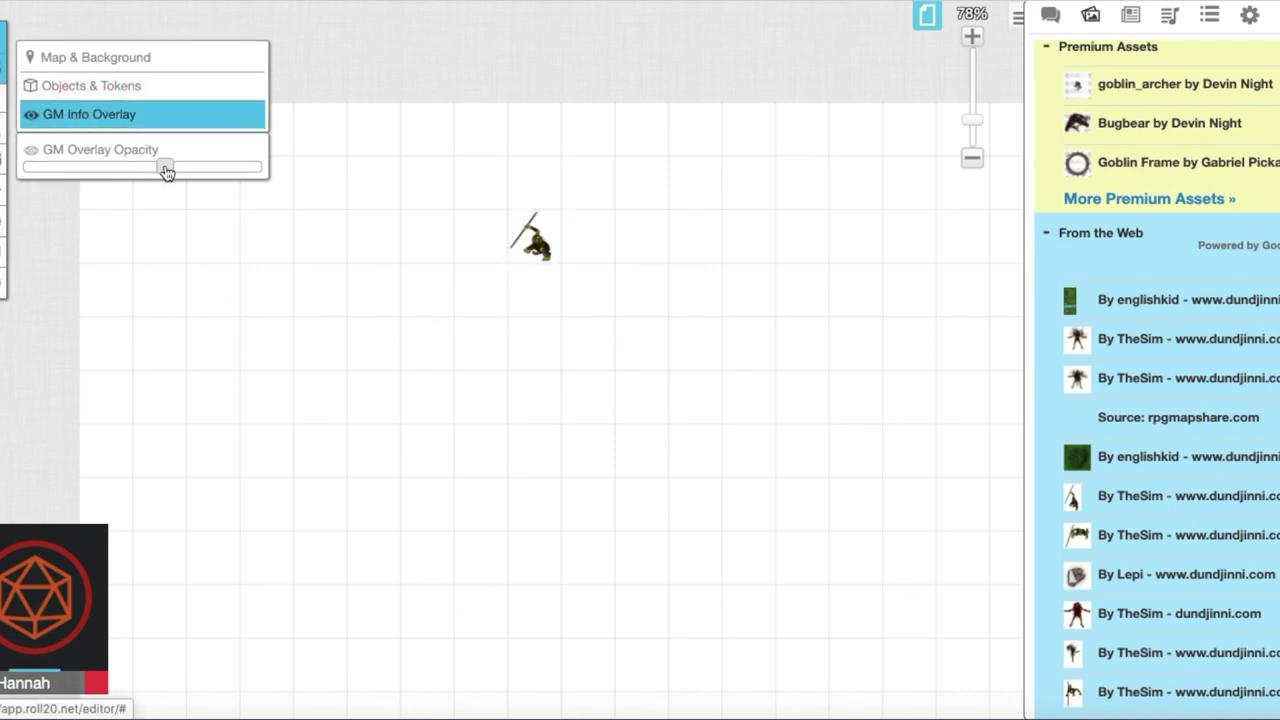
{"action": "mouse_move", "coordinate": [7, 172]}
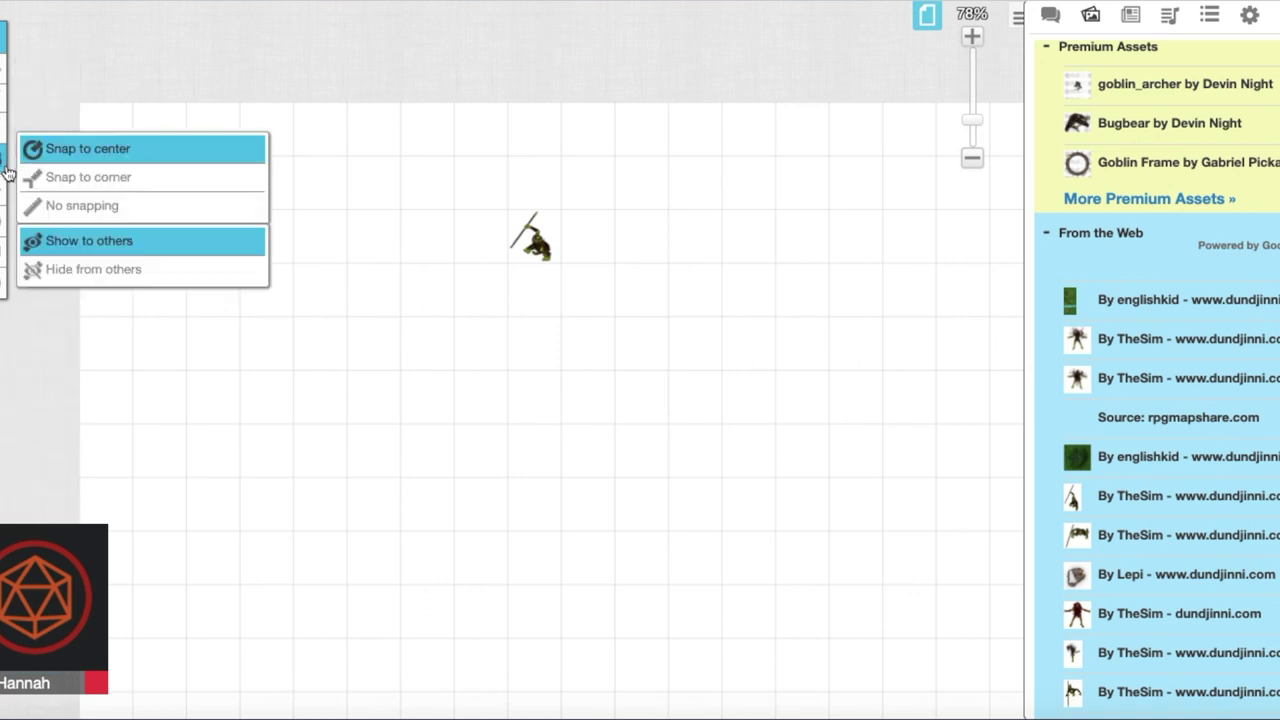
{"action": "mouse_move", "coordinate": [2, 250]}
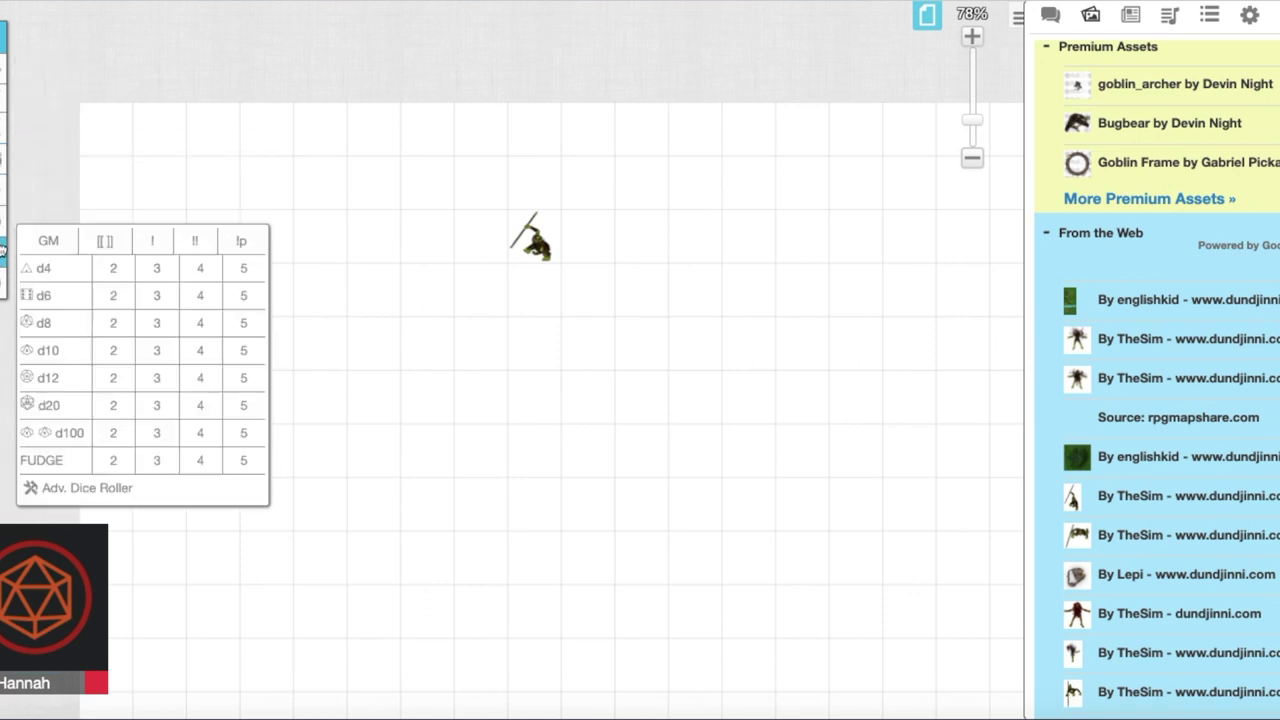
Clear the token art search and place the black circle from the recent uploads on the map, below and to the right of the goblin.
{"action": "left_click_drag", "start_coordinate": [1077, 162], "coordinate": [1042, 42]}
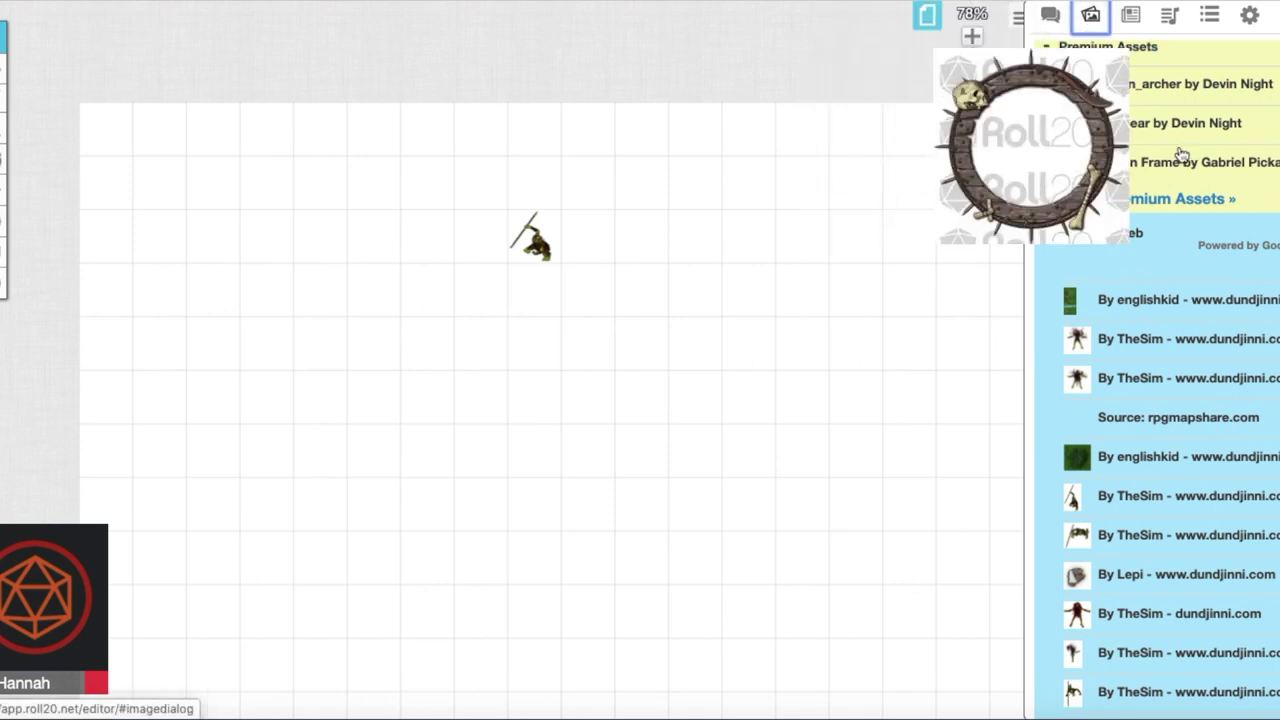
{"action": "scroll", "coordinate": [1150, 160], "scroll_direction": "up", "scroll_amount": 5}
{"action": "double_click", "coordinate": [1058, 106]}
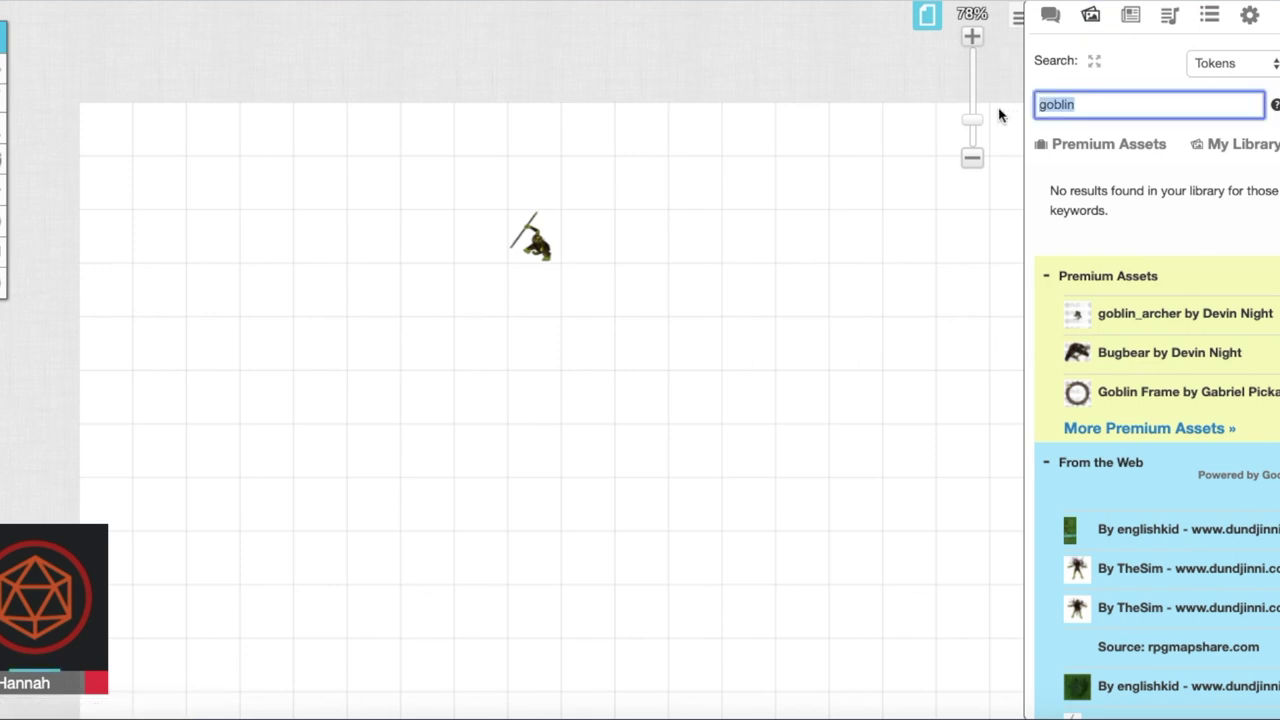
{"action": "key", "text": "BackSpace"}
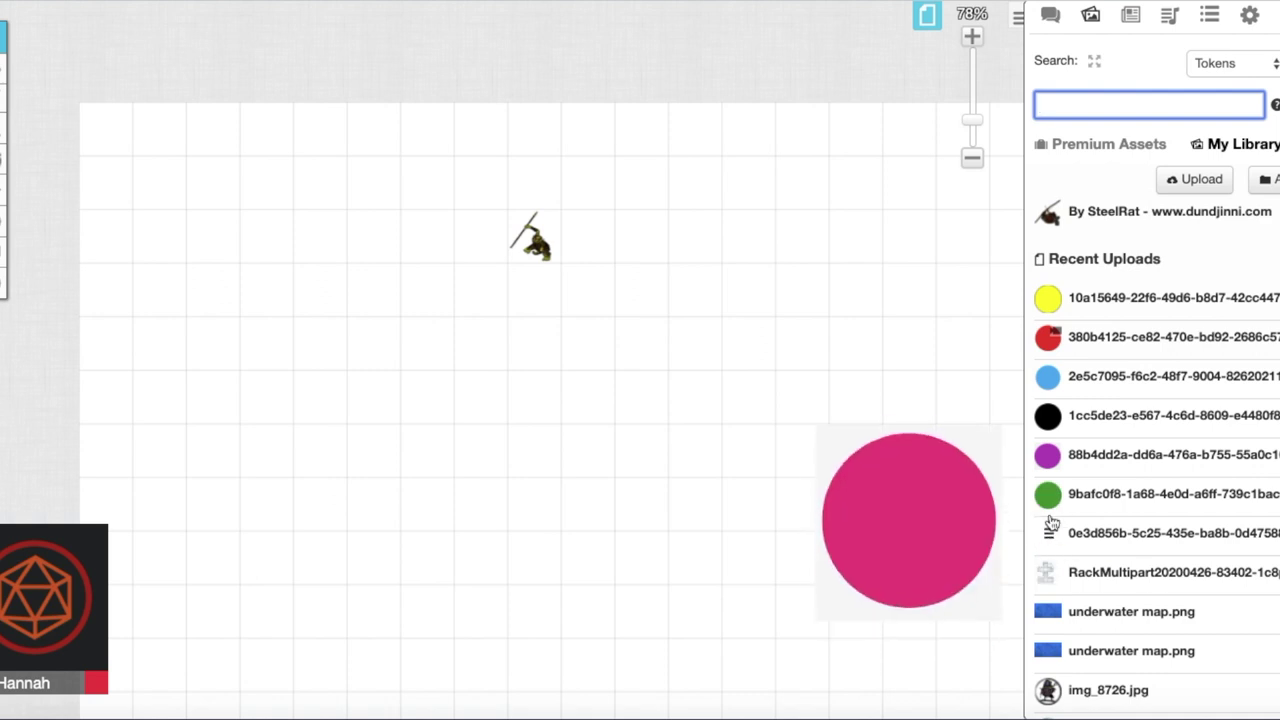
{"action": "left_click_drag", "start_coordinate": [1049, 430], "coordinate": [663, 354]}
{"action": "left_click", "coordinate": [700, 400]}
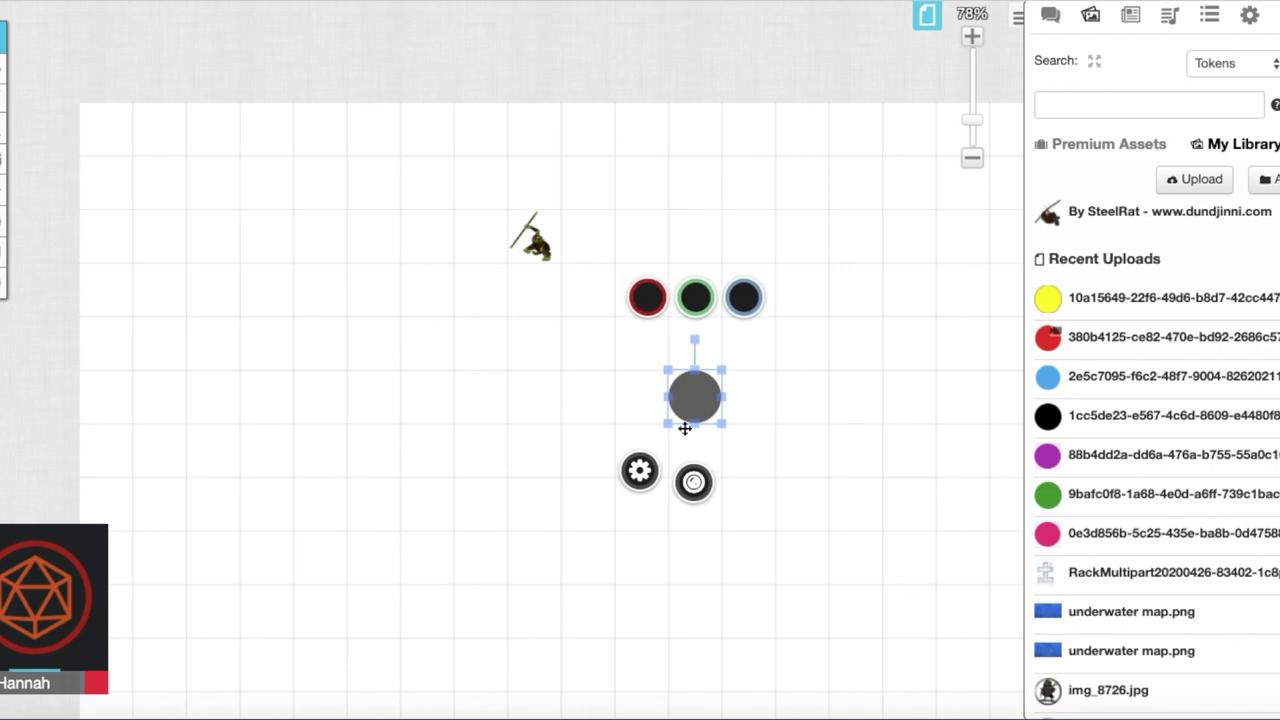
Name the black circle token "Goblin" and assign the listed individual player as its controller.
{"action": "left_click", "coordinate": [648, 476]}
{"action": "left_click", "coordinate": [489, 267]}
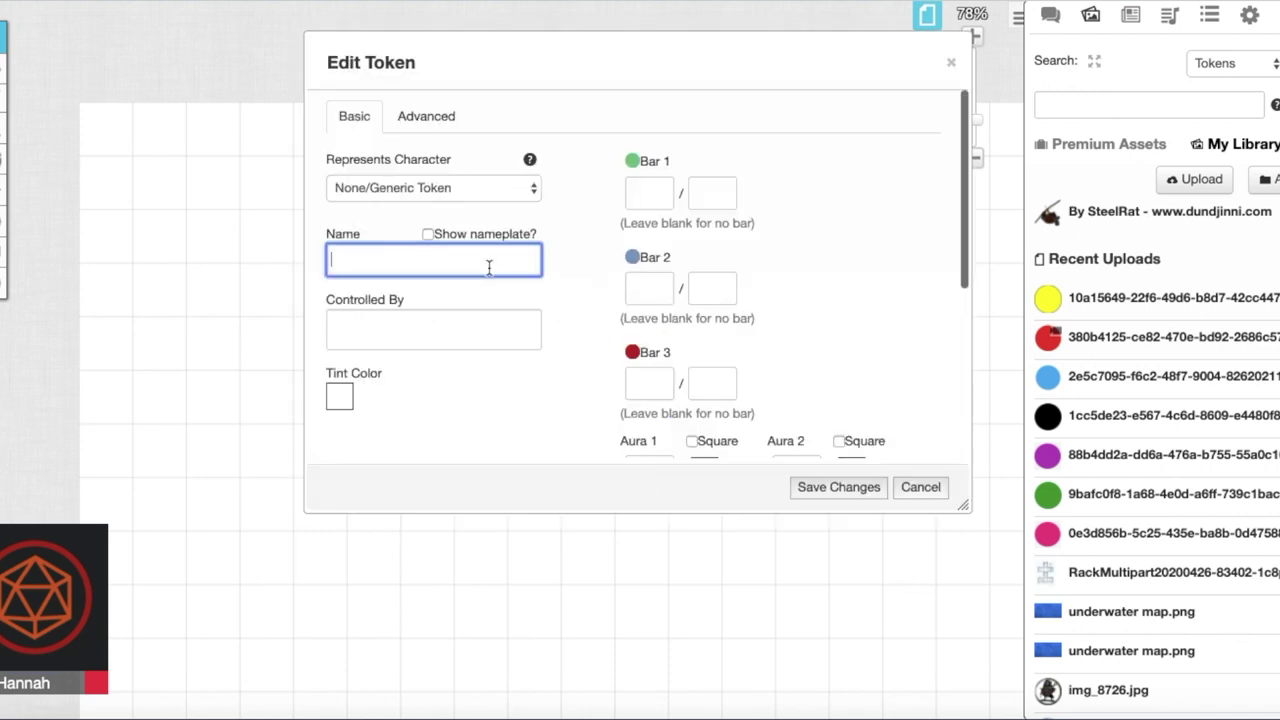
{"action": "type", "text": "Goblin"}
{"action": "left_click", "coordinate": [463, 335]}
{"action": "left_click", "coordinate": [432, 389]}
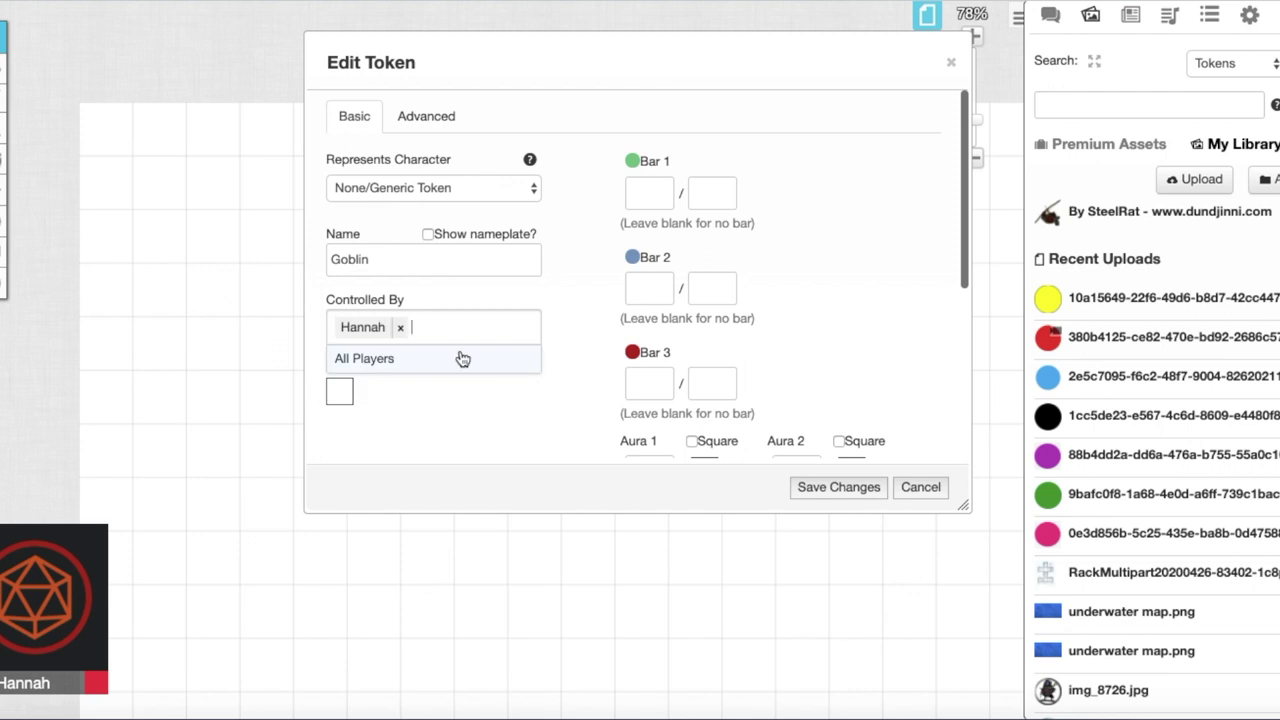
Set the circle token's Bar 1 value to 16.
{"action": "left_click", "coordinate": [656, 197]}
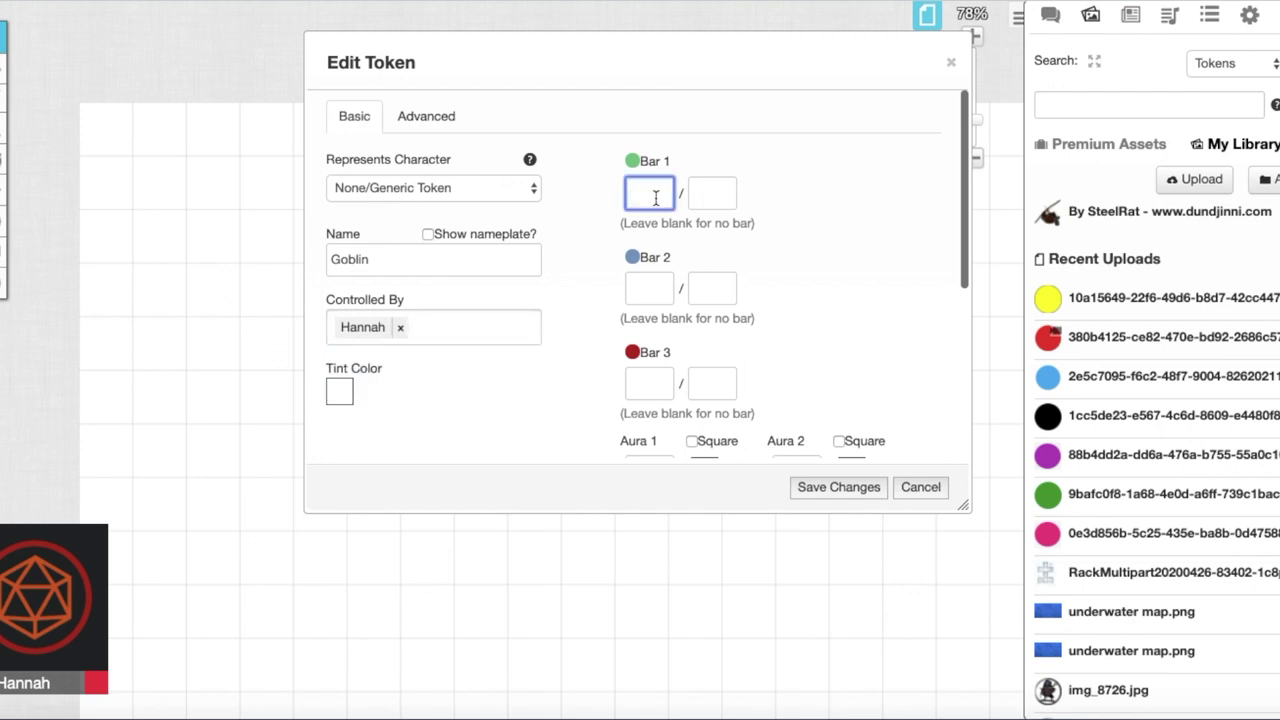
{"action": "type", "text": "16"}
{"action": "left_click", "coordinate": [659, 291]}
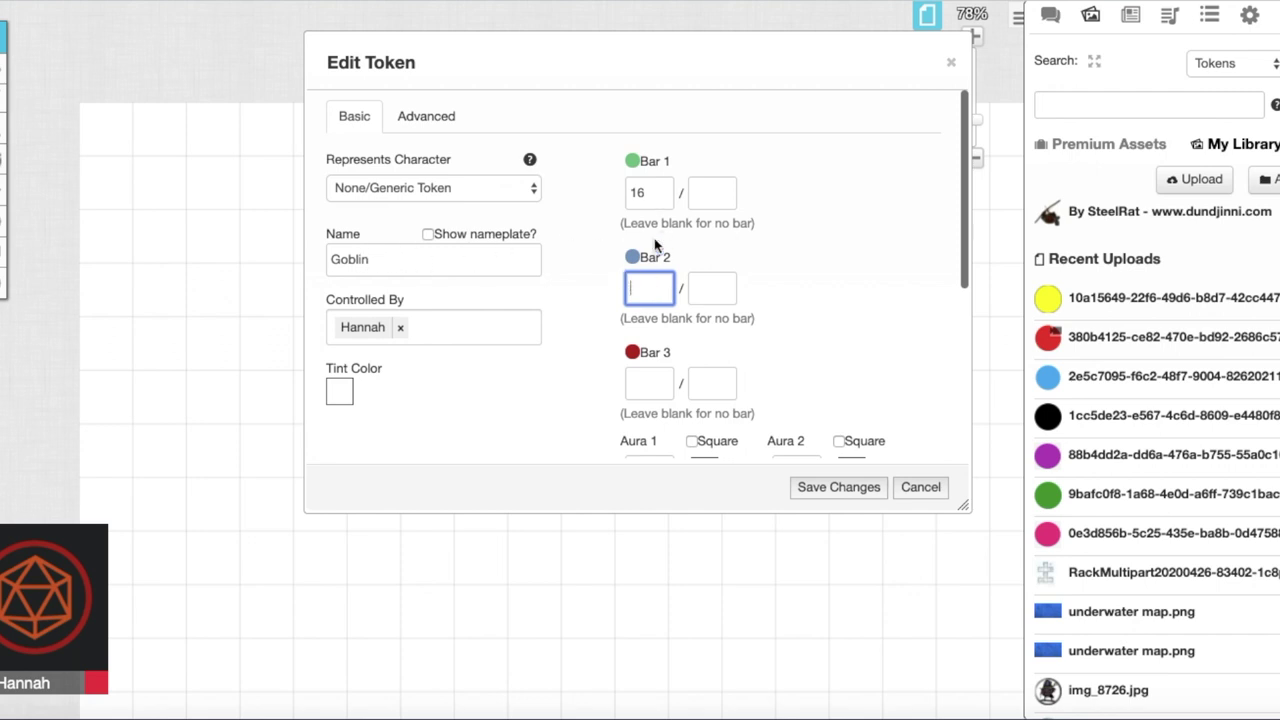
Rename the circle token "Monster" and replace its Bar 1 value with "16 AC".
{"action": "double_click", "coordinate": [366, 258]}
{"action": "type", "text": "Mo"}
{"action": "key", "text": "BackSpace"}
{"action": "key", "text": "BackSpace"}
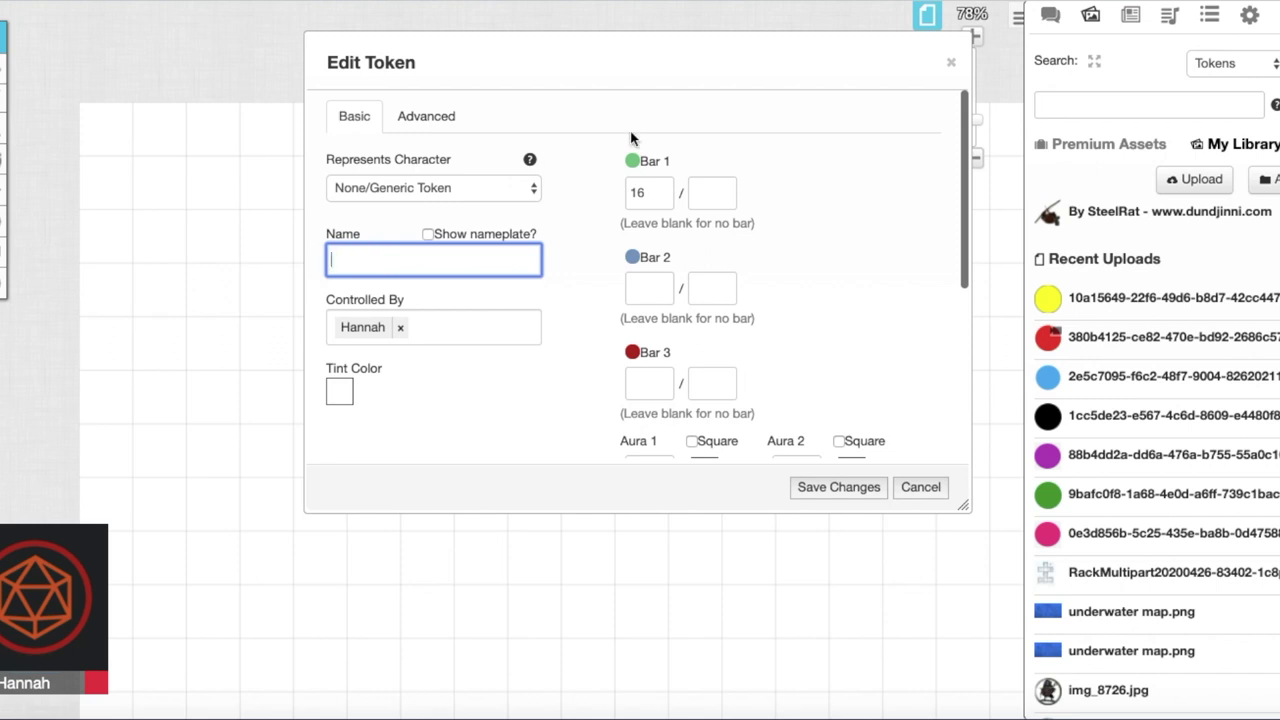
{"action": "double_click", "coordinate": [640, 192]}
{"action": "key", "text": "BackSpace"}
{"action": "left_click", "coordinate": [491, 250]}
{"action": "type", "text": "Monster"}
{"action": "left_click", "coordinate": [638, 197]}
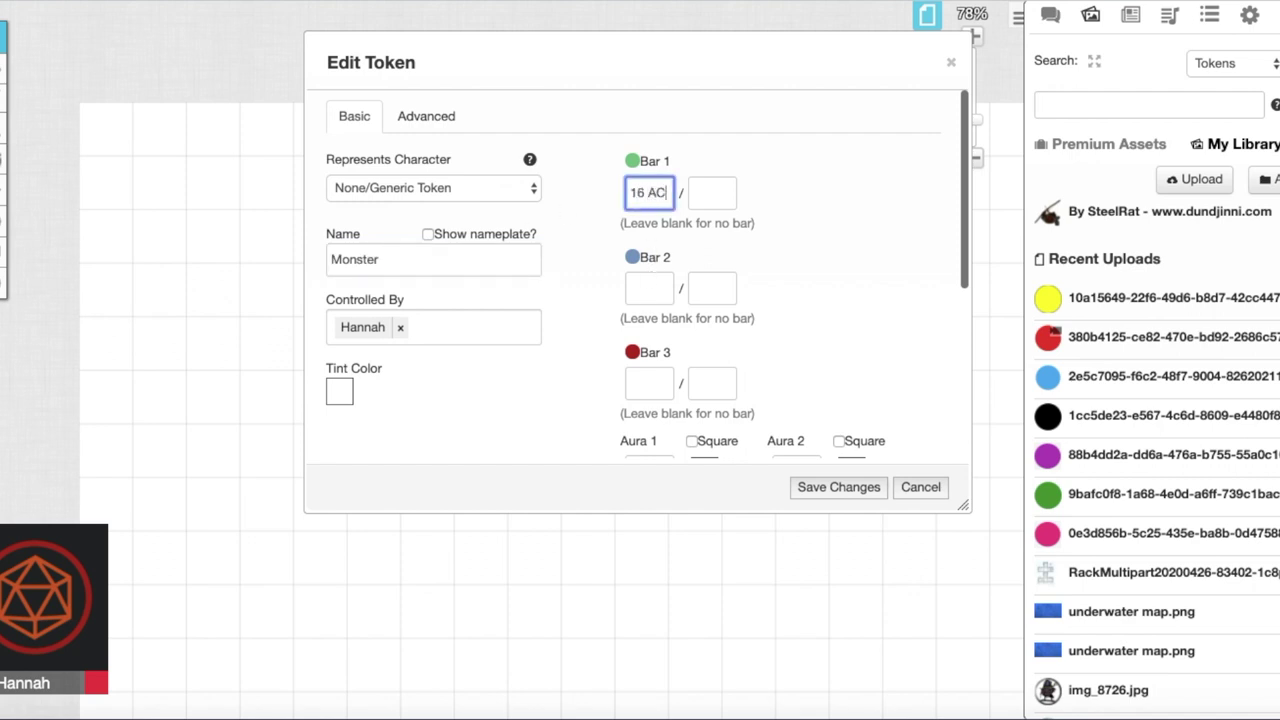
Set the Monster token's Bar 2 to "32 HP" and Bar 3 to "30 ft", and save the token changes.
{"action": "left_click", "coordinate": [654, 291]}
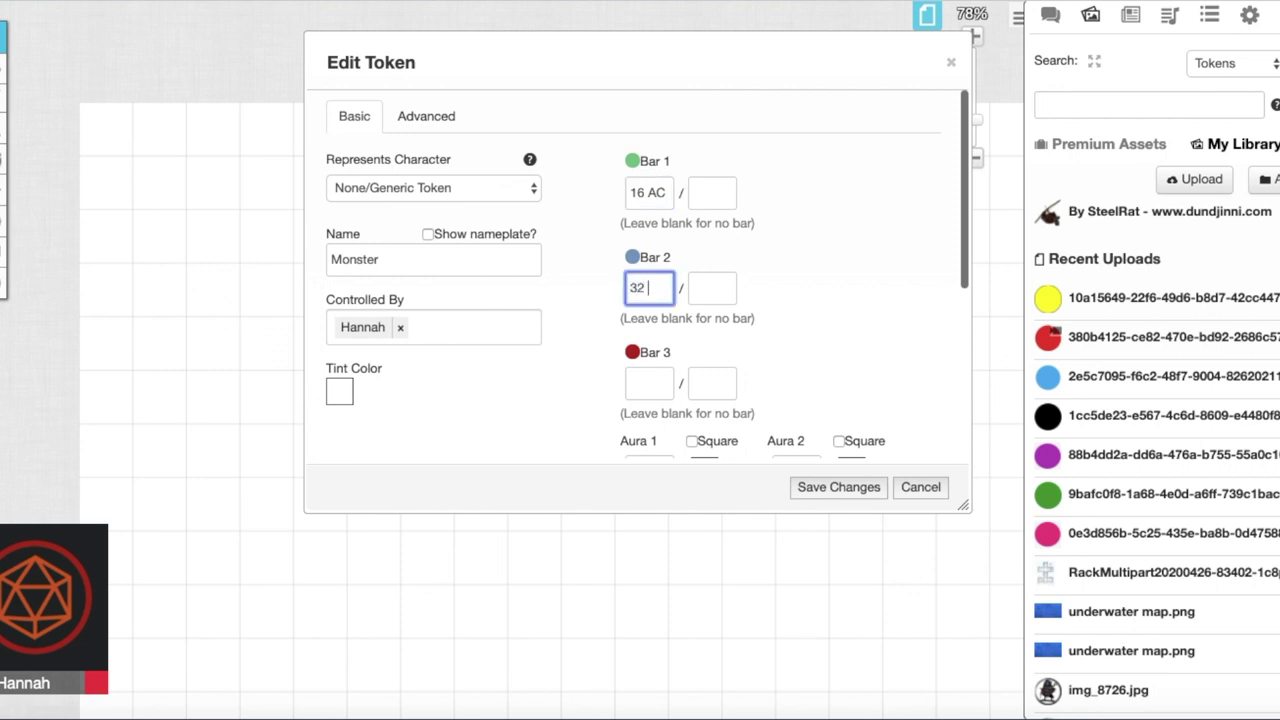
{"action": "left_click", "coordinate": [655, 385]}
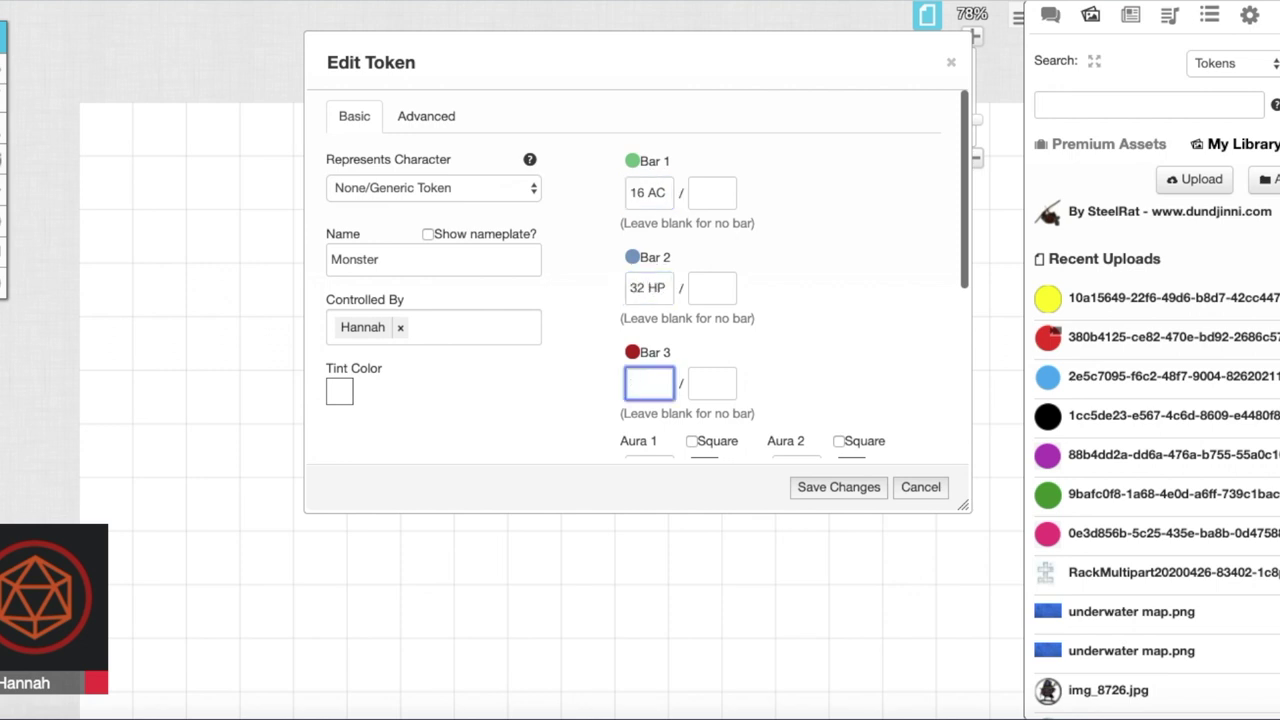
{"action": "type", "text": "30 ft"}
{"action": "left_click", "coordinate": [838, 487]}
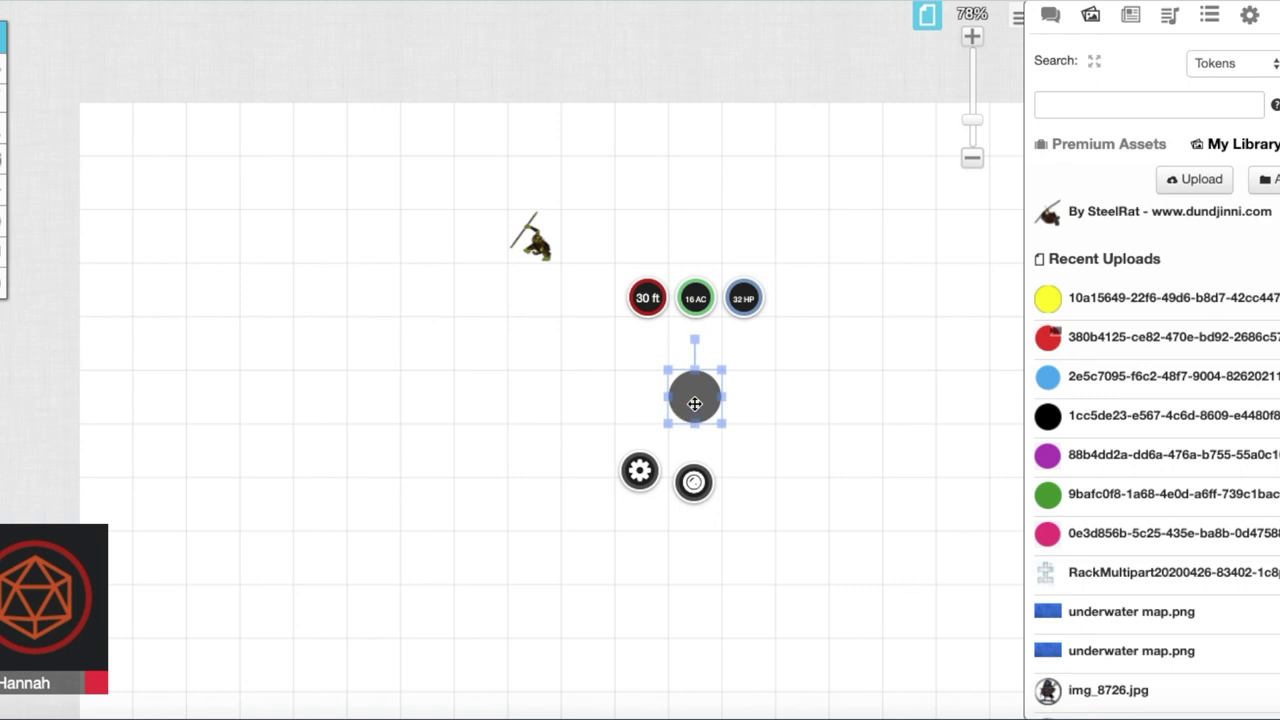
Move the circle token three grid squares left so it sits directly below the goblin, and deselect it.
{"action": "left_click_drag", "start_coordinate": [694, 403], "coordinate": [536, 414]}
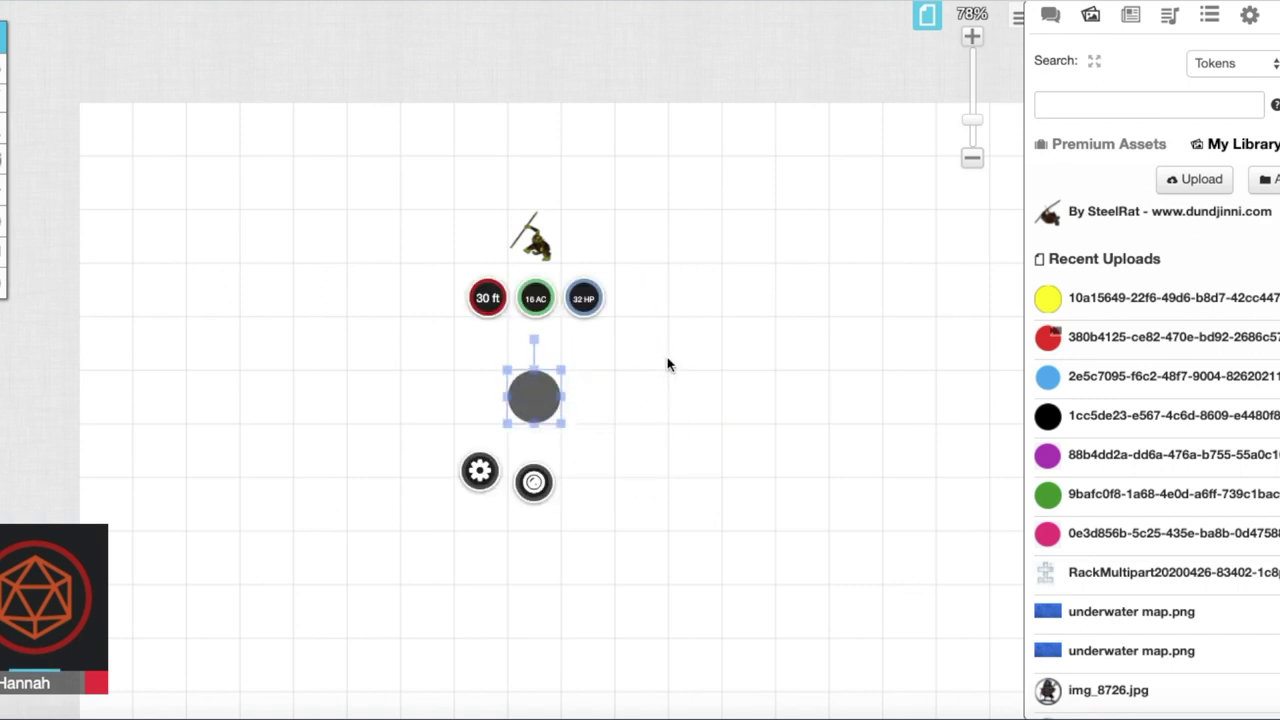
{"action": "left_click", "coordinate": [705, 360]}
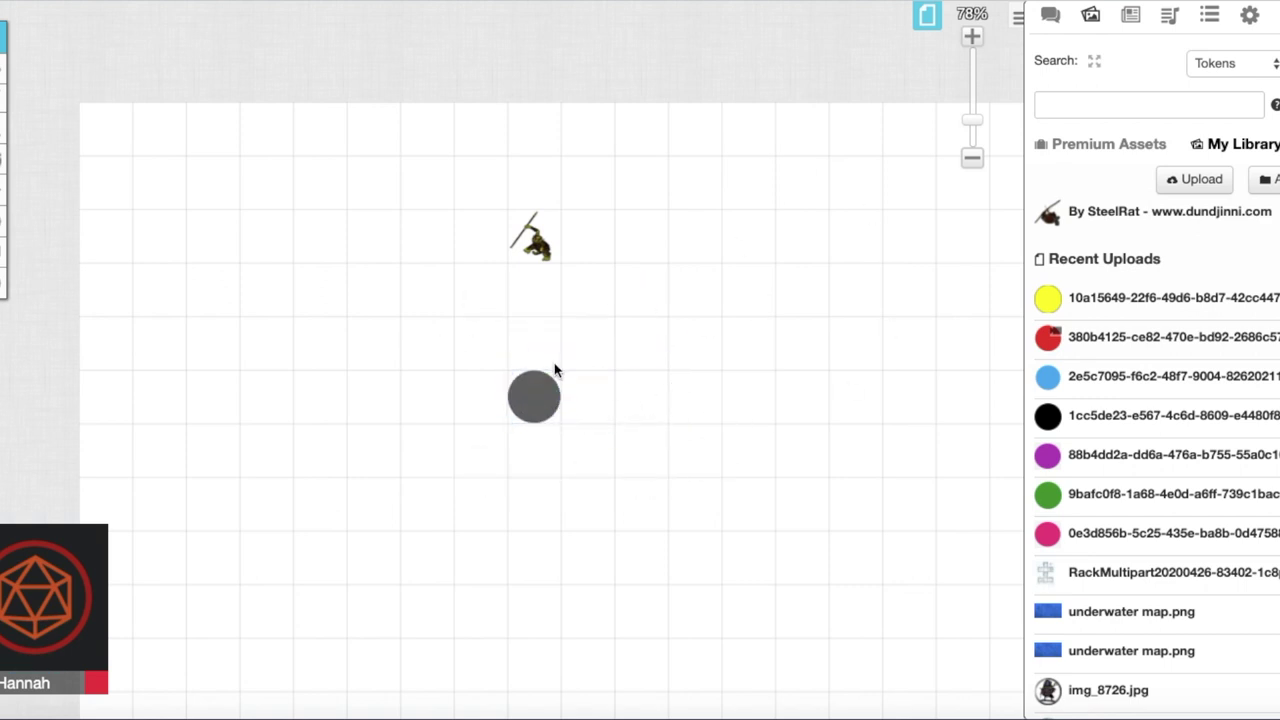
Move the circle token from the GM layer to the Token Layer.
{"action": "right_click", "coordinate": [531, 397]}
{"action": "mouse_move", "coordinate": [591, 393]}
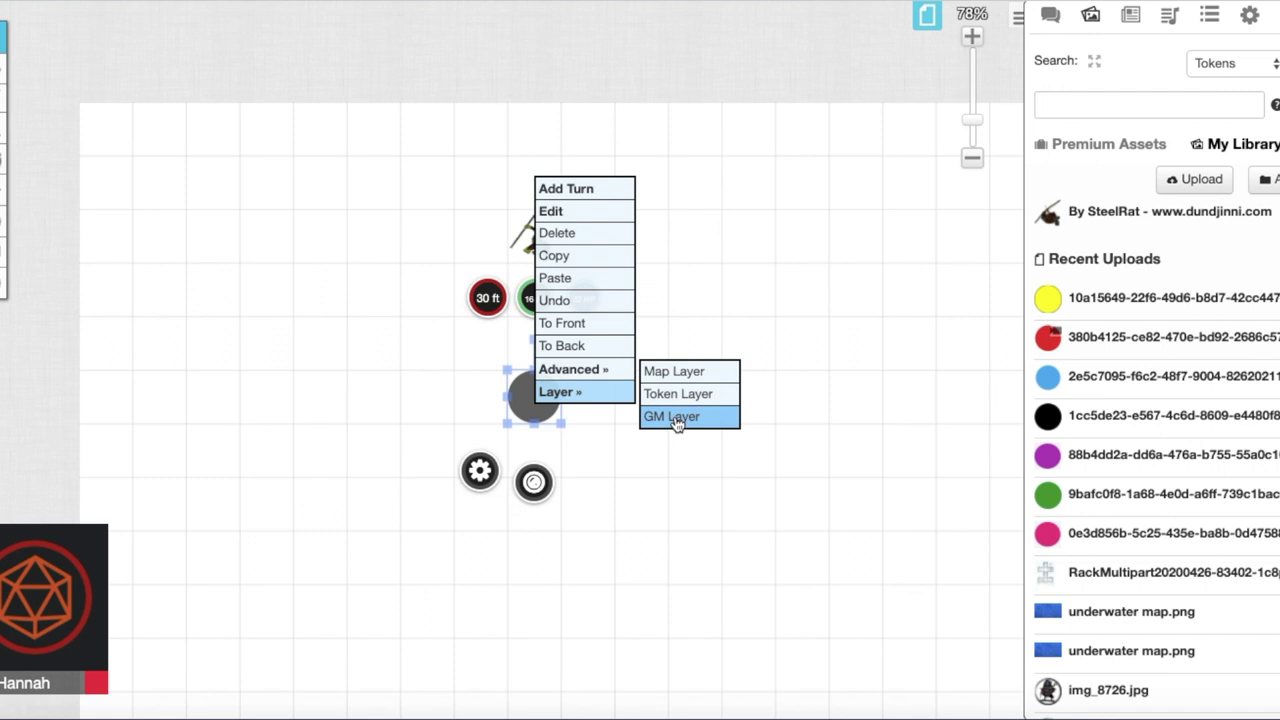
{"action": "left_click", "coordinate": [678, 395]}
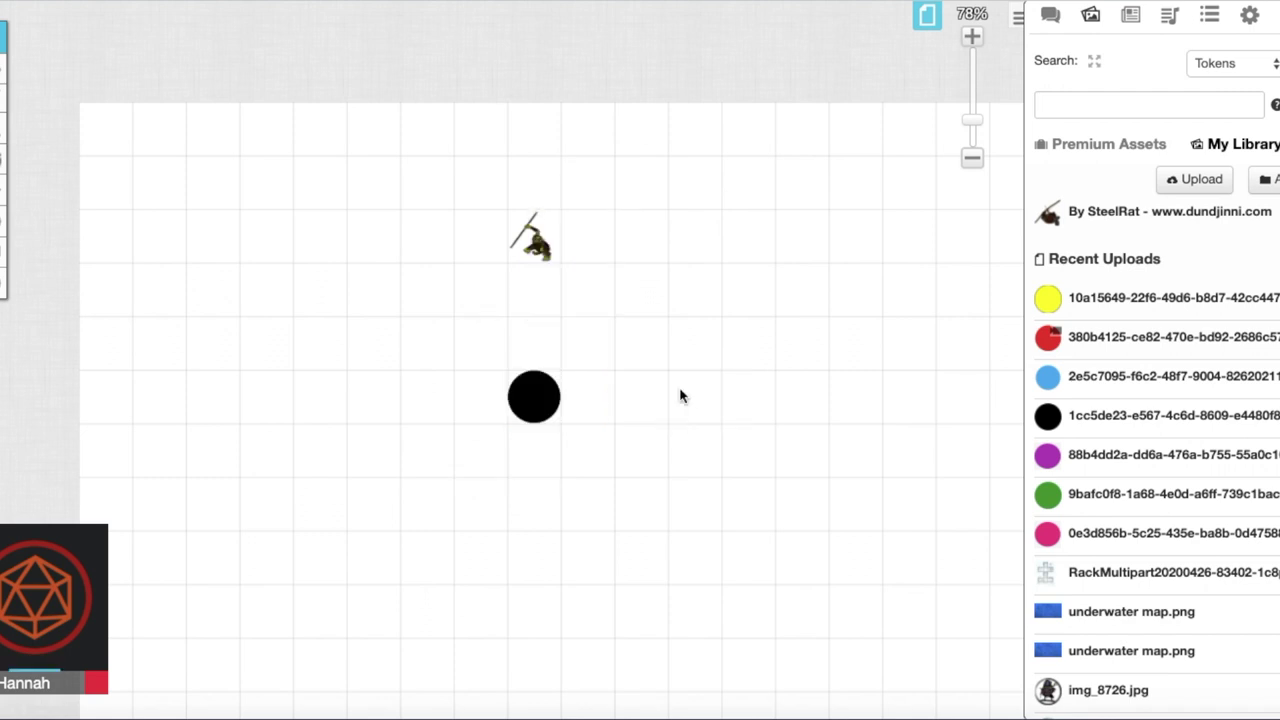